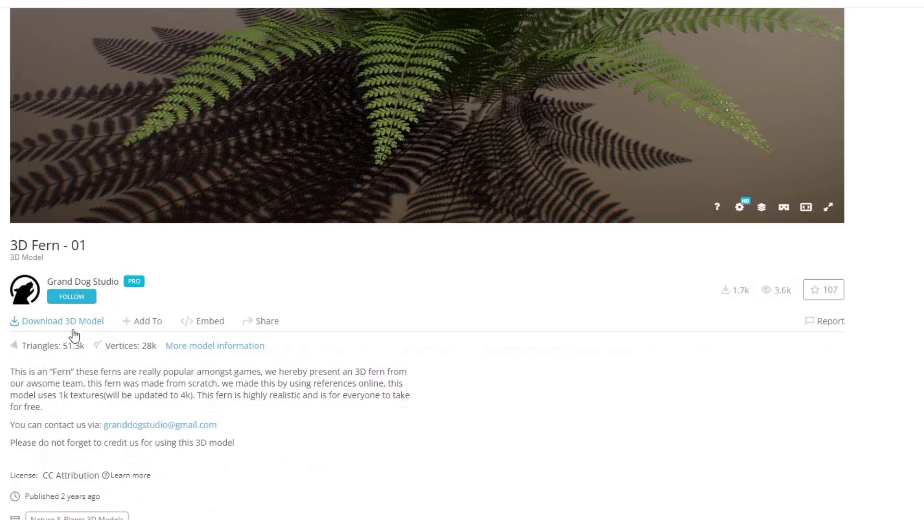
Step: Download the fern model from Sketchfab and box-select the default cube, camera and light
{"action": "left_click", "coordinate": [67, 325]}
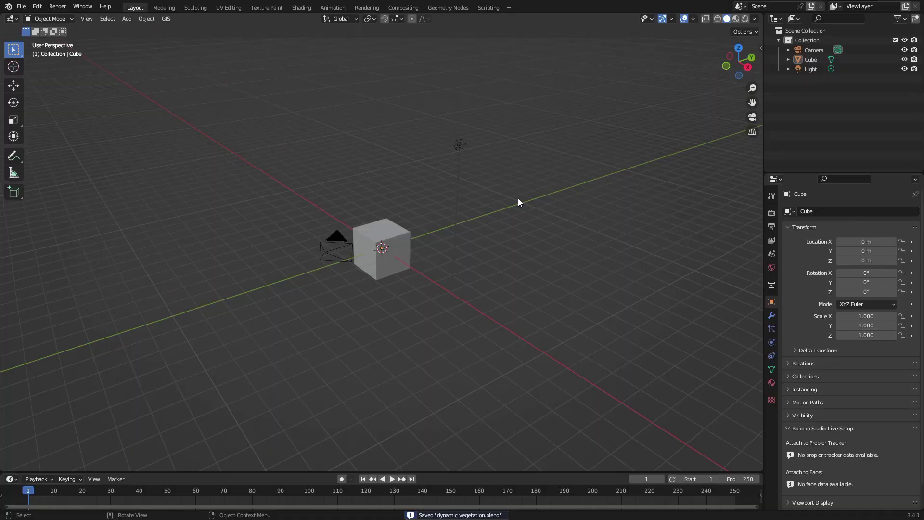
{"action": "left_click_drag", "start_coordinate": [619, 140], "coordinate": [330, 314]}
Step: Delete the default objects and import 3d_fern_-_01.glb as glTF 2.0 from Downloads
{"action": "key", "text": "Delete"}
{"action": "left_click", "coordinate": [41, 9]}
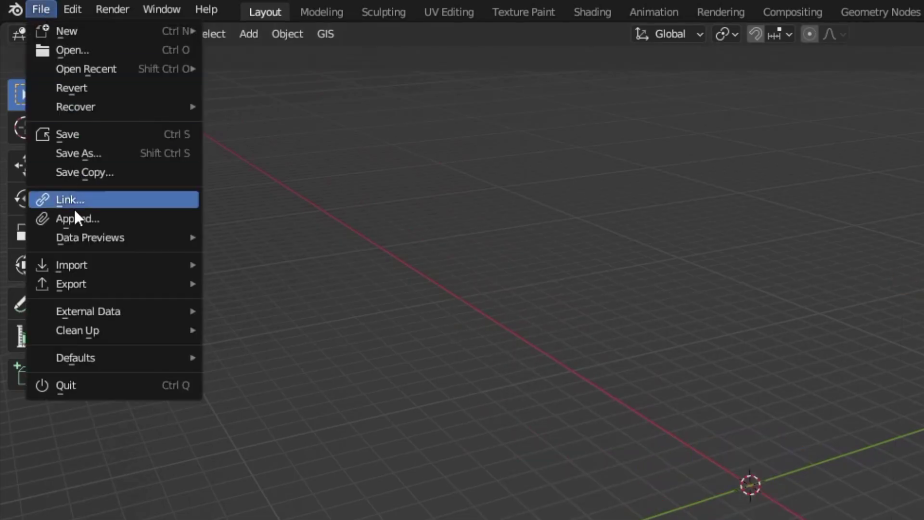
{"action": "mouse_move", "coordinate": [86, 265]}
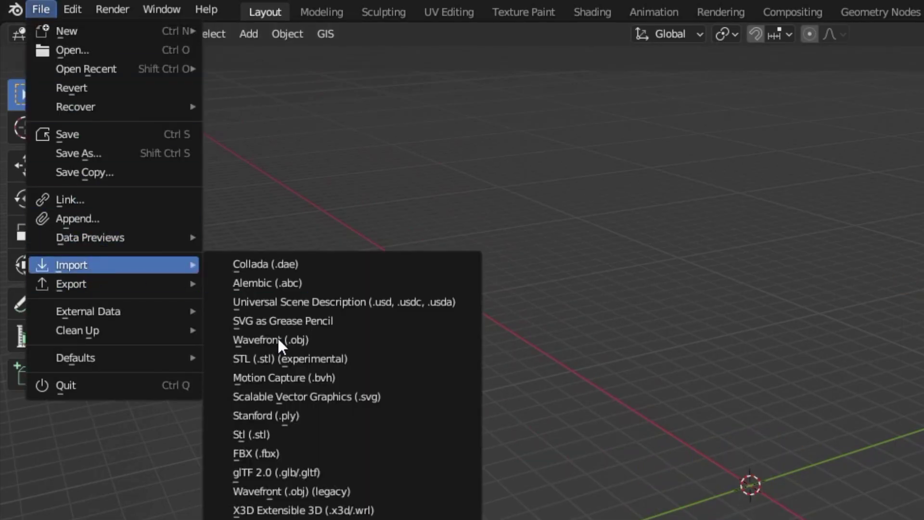
{"action": "left_click", "coordinate": [329, 476]}
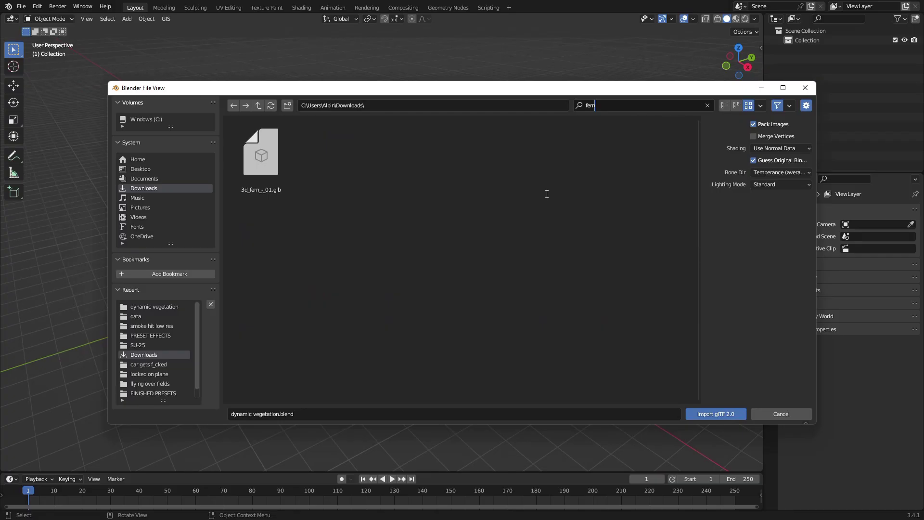
{"action": "double_click", "coordinate": [268, 172]}
{"action": "mouse_move", "coordinate": [265, 171]}
{"action": "middle_mouse_down"}
{"action": "mouse_move", "coordinate": [345, 243]}
{"action": "mouse_move", "coordinate": [433, 232]}
{"action": "mouse_move", "coordinate": [454, 308]}
{"action": "middle_mouse_up"}
Step: Select the fern mesh Fern_Fern_0 and switch the viewport to rendered shading
{"action": "left_click", "coordinate": [371, 285]}
{"action": "middle_click_drag", "start_coordinate": [371, 284], "coordinate": [382, 291]}
{"action": "key", "text": "z"}
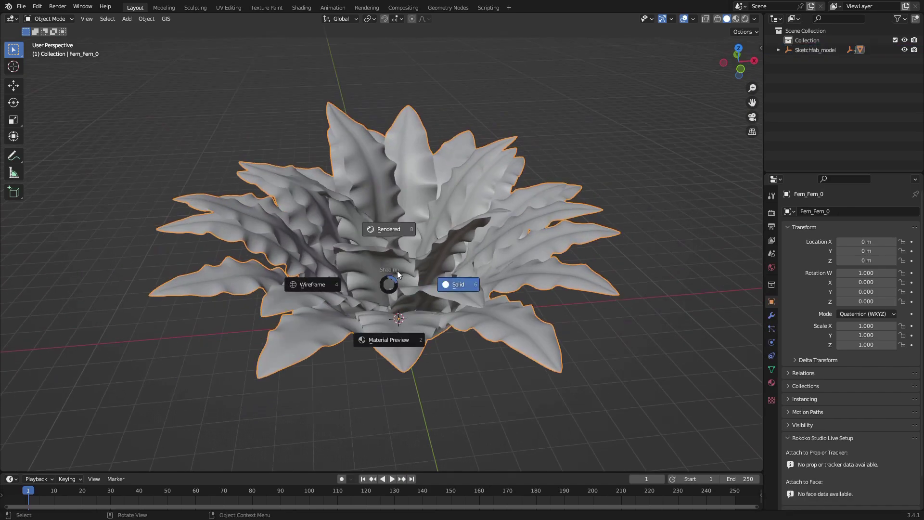
{"action": "left_click", "coordinate": [397, 225]}
{"action": "mouse_move", "coordinate": [367, 226]}
{"action": "middle_mouse_down"}
{"action": "mouse_move", "coordinate": [380, 316]}
{"action": "mouse_move", "coordinate": [403, 297]}
{"action": "mouse_move", "coordinate": [452, 315]}
{"action": "mouse_move", "coordinate": [412, 330]}
{"action": "middle_mouse_up"}
Step: Replace the material's nodes with a new Principled BSDF fed by the image texture's Color
{"action": "left_click", "coordinate": [396, 312]}
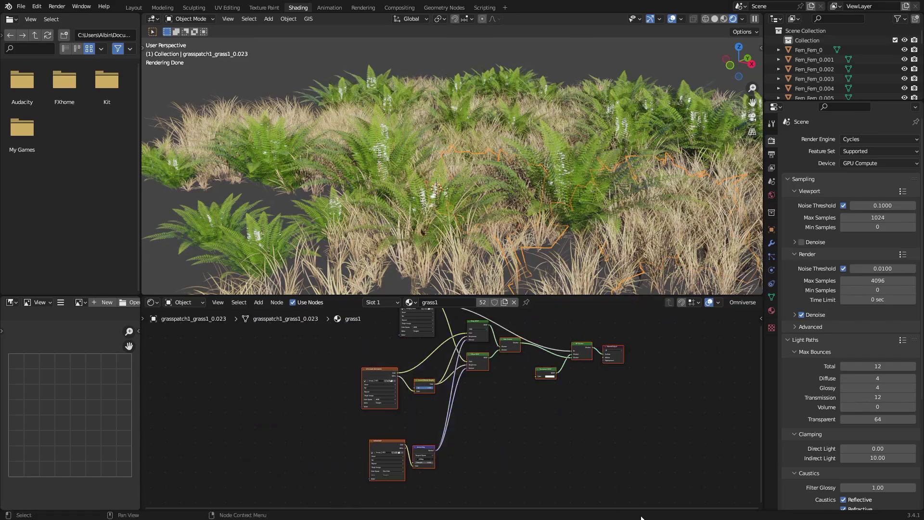
{"action": "left_click_drag", "start_coordinate": [478, 354], "coordinate": [322, 496]}
{"action": "key", "text": "x"}
{"action": "key", "text": "shift+a"}
{"action": "left_click", "coordinate": [500, 400]}
{"action": "left_click_drag", "start_coordinate": [526, 389], "coordinate": [520, 429]}
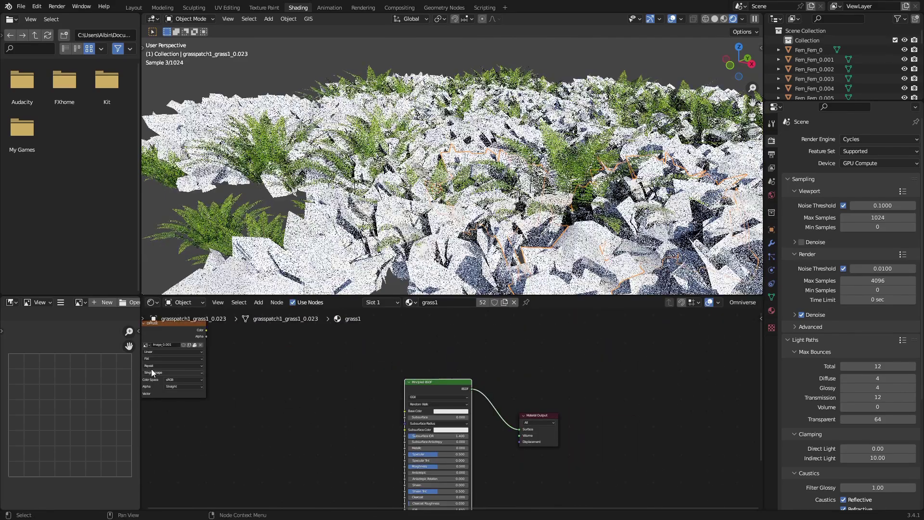
{"action": "left_click_drag", "start_coordinate": [383, 404], "coordinate": [407, 414]}
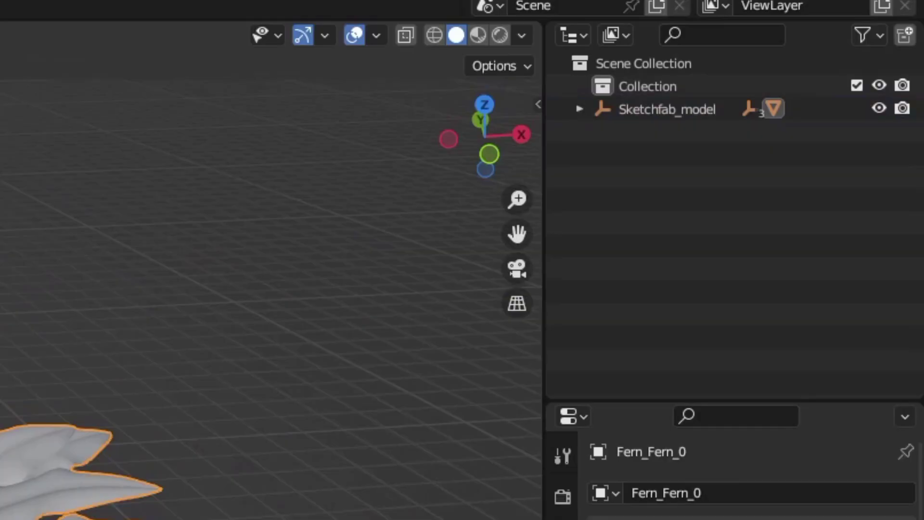
Step: Switch to material preview shading and reselect the textured fern
{"action": "key", "text": "z"}
{"action": "middle_click_drag", "start_coordinate": [270, 289], "coordinate": [327, 291]}
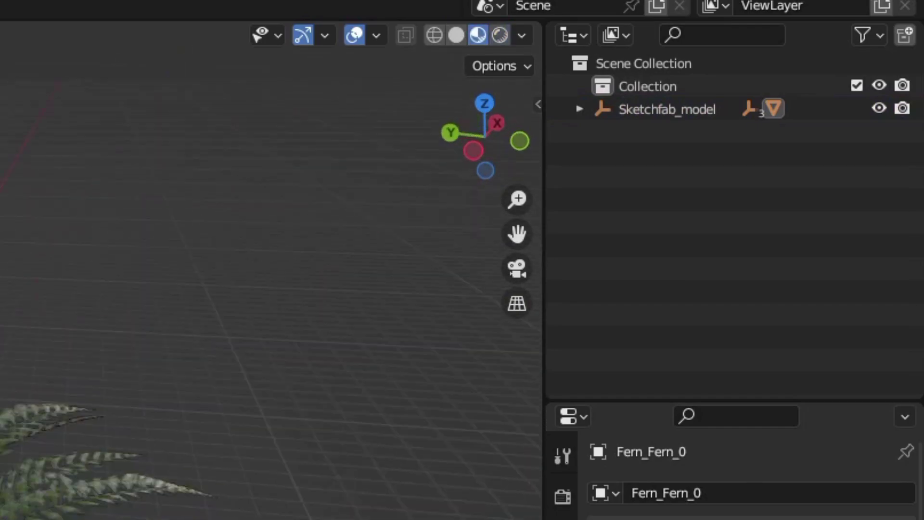
{"action": "left_click", "coordinate": [395, 317]}
{"action": "middle_click_drag", "start_coordinate": [394, 317], "coordinate": [394, 272]}
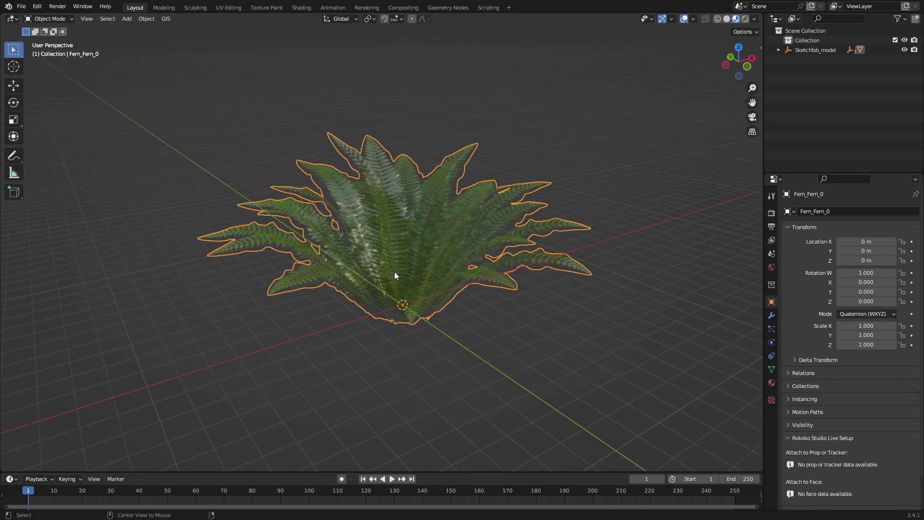
Step: Unparent Fern_Fern_0 keeping its transformation, hide it, and delete the Sketchfab_model object
{"action": "key", "text": "alt+p"}
{"action": "left_click", "coordinate": [392, 280]}
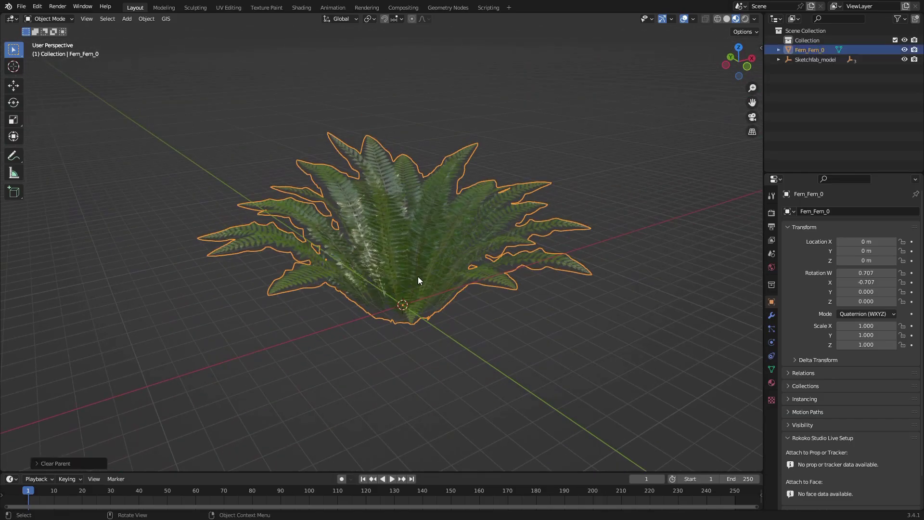
{"action": "key", "text": "h"}
{"action": "left_click_drag", "start_coordinate": [655, 161], "coordinate": [241, 382]}
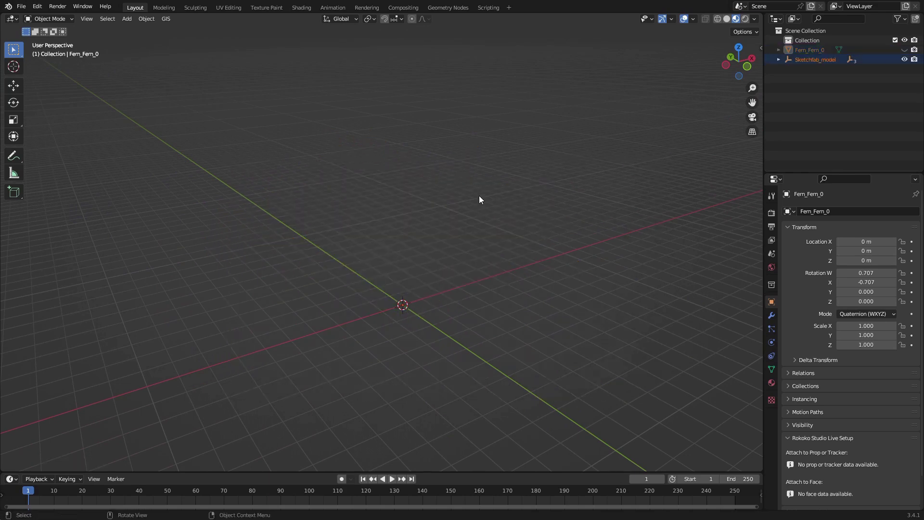
{"action": "key", "text": "x"}
{"action": "left_click", "coordinate": [479, 196]}
Step: Unhide the fern, pivot around the median point, and rotate and duplicate the grass patches
{"action": "left_click", "coordinate": [904, 50]}
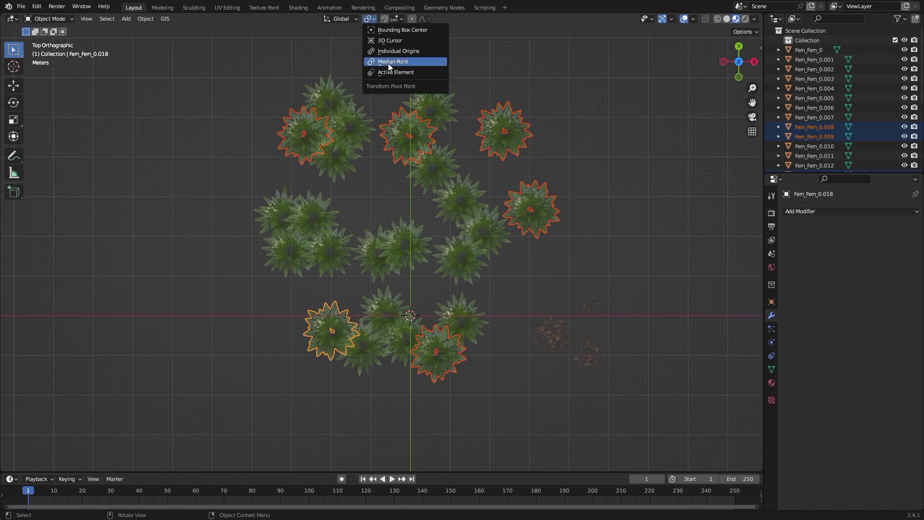
{"action": "left_click", "coordinate": [393, 62]}
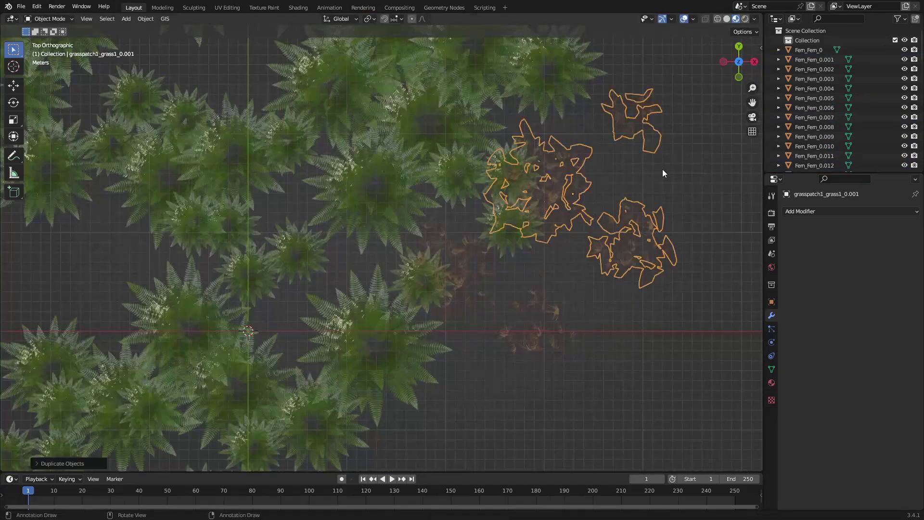
{"action": "key", "text": "r"}
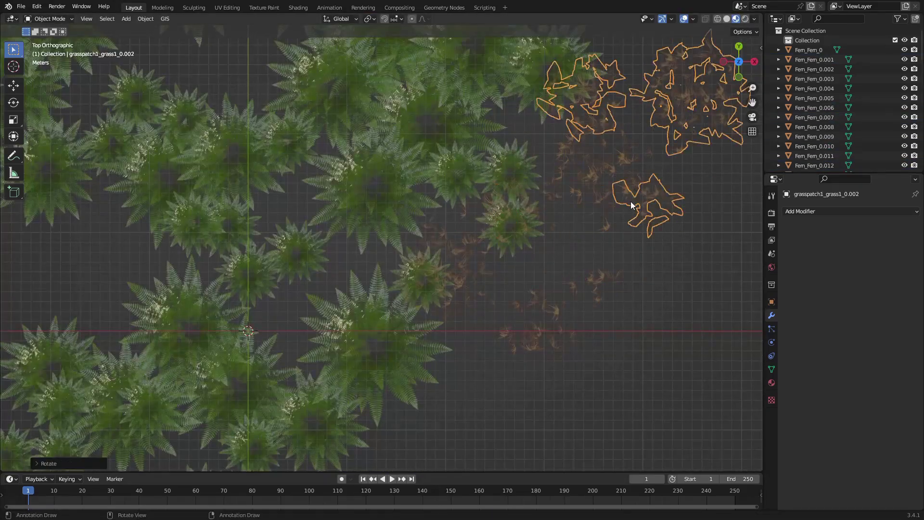
{"action": "left_click", "coordinate": [678, 337]}
{"action": "key", "text": "shift+d"}
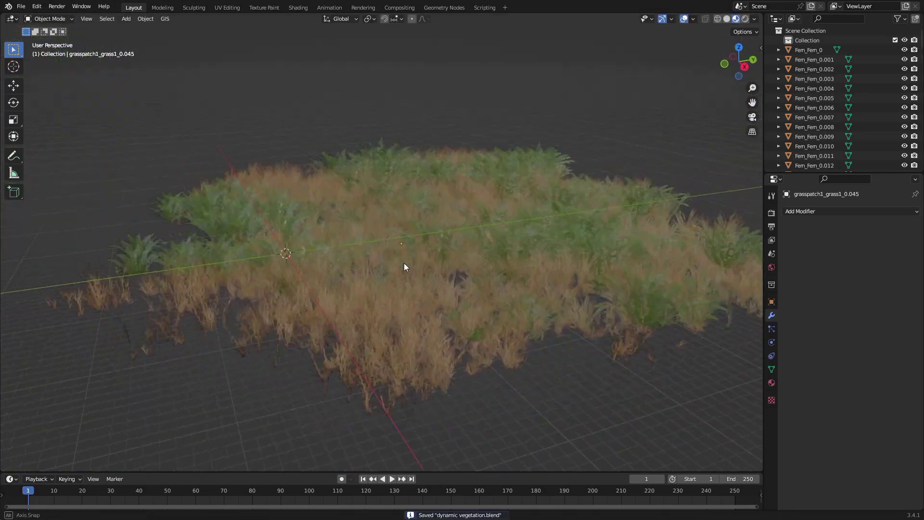
Step: Box-select every Fern_Fern object and join them into one Fern_Fern_0 mesh with Ctrl+J
{"action": "middle_click_drag", "start_coordinate": [549, 248], "coordinate": [570, 274]}
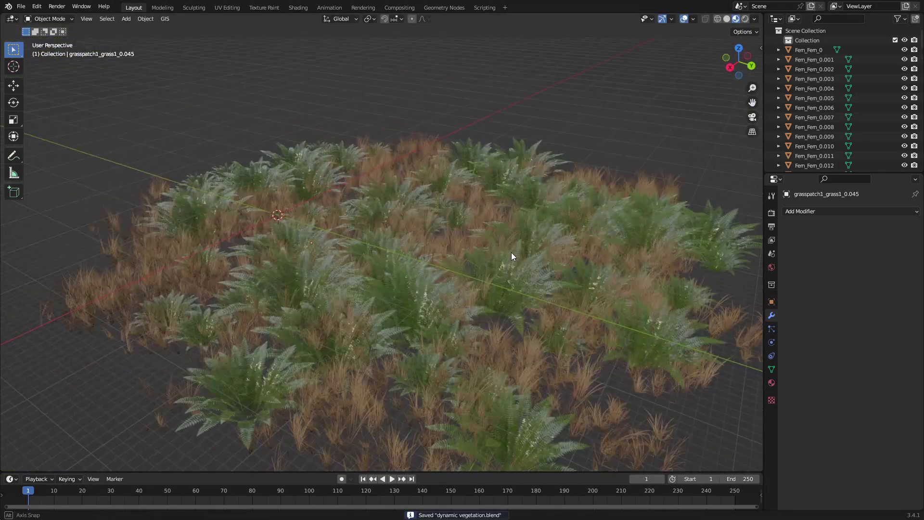
{"action": "left_click_drag", "start_coordinate": [639, 87], "coordinate": [253, 369]}
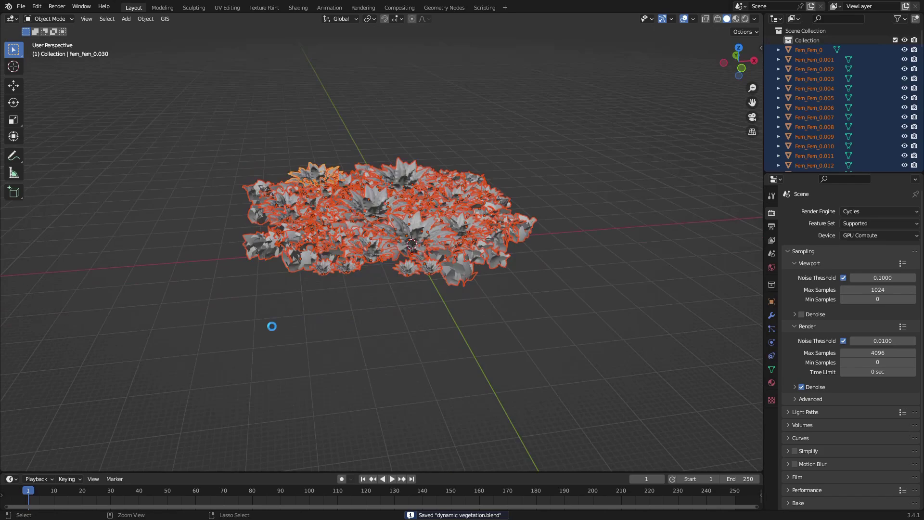
{"action": "scroll", "coordinate": [290, 211], "scroll_direction": "up", "scroll_amount": 4}
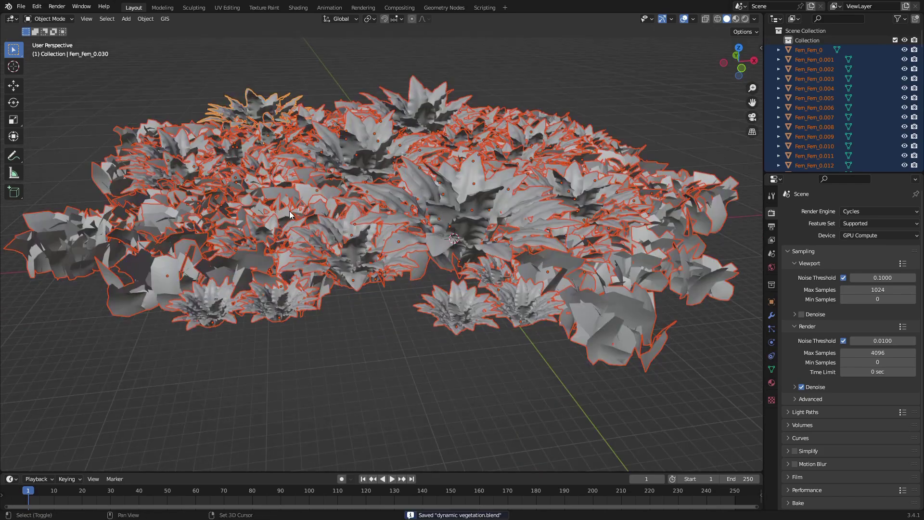
{"action": "scroll", "coordinate": [374, 168], "scroll_direction": "down", "scroll_amount": 3}
{"action": "middle_click_drag", "start_coordinate": [374, 168], "coordinate": [472, 196]}
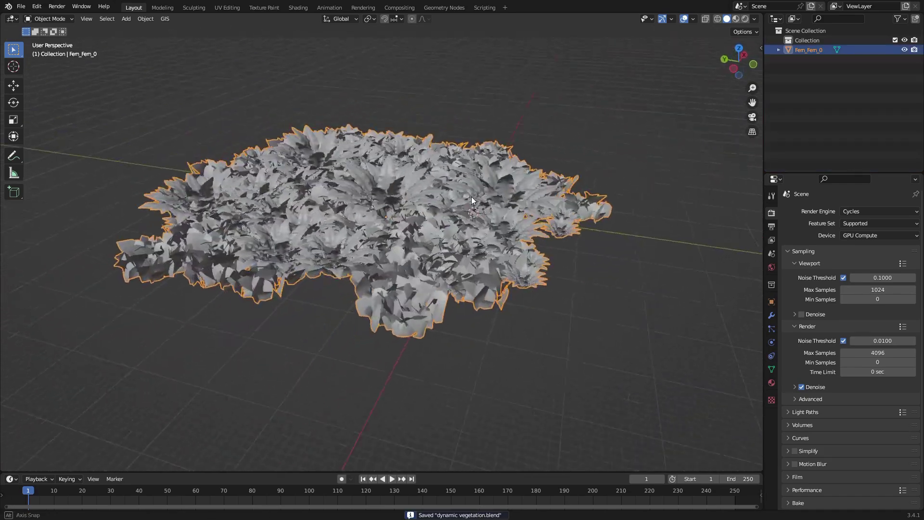
{"action": "scroll", "coordinate": [457, 207], "scroll_direction": "up", "scroll_amount": 4}
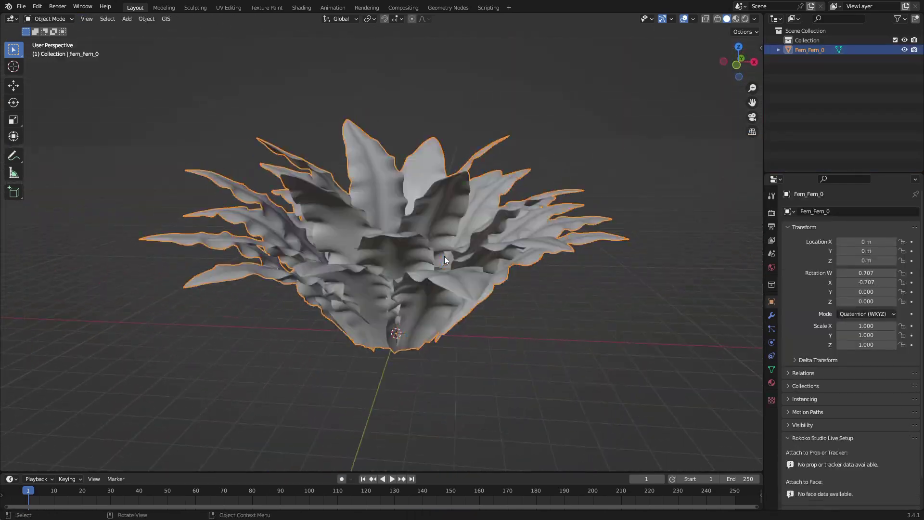
{"action": "middle_click_drag", "start_coordinate": [444, 257], "coordinate": [470, 263]}
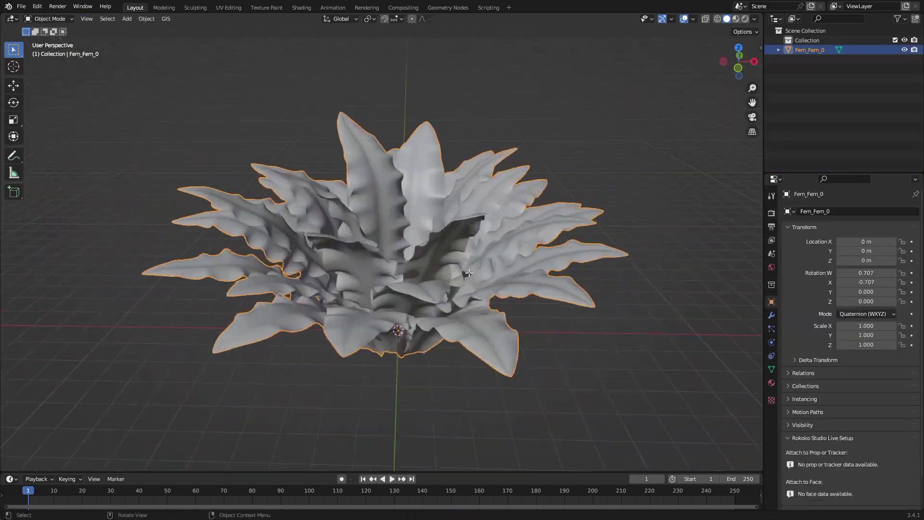
Step: Run Merge by Distance on the whole fern mesh, removing 2183 vertices, then exit Edit Mode
{"action": "key", "text": "Tab"}
{"action": "left_click", "coordinate": [172, 19]}
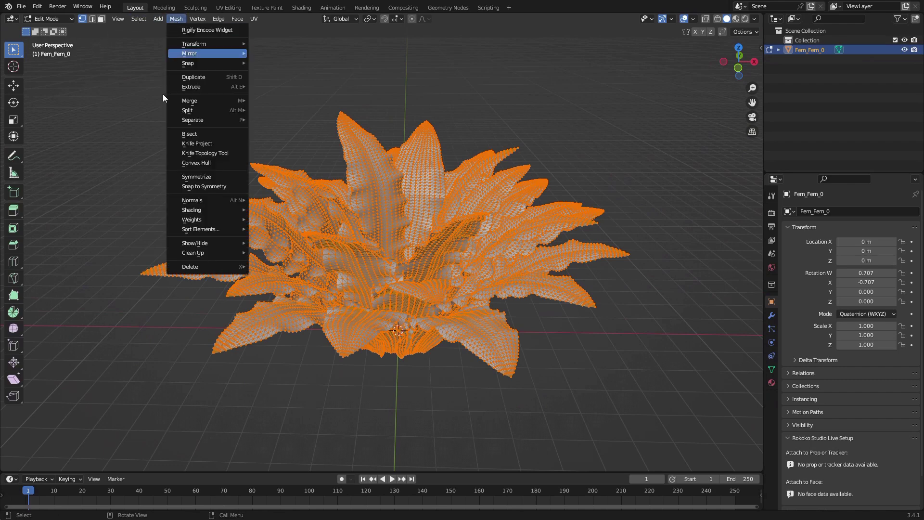
{"action": "mouse_move", "coordinate": [192, 254]}
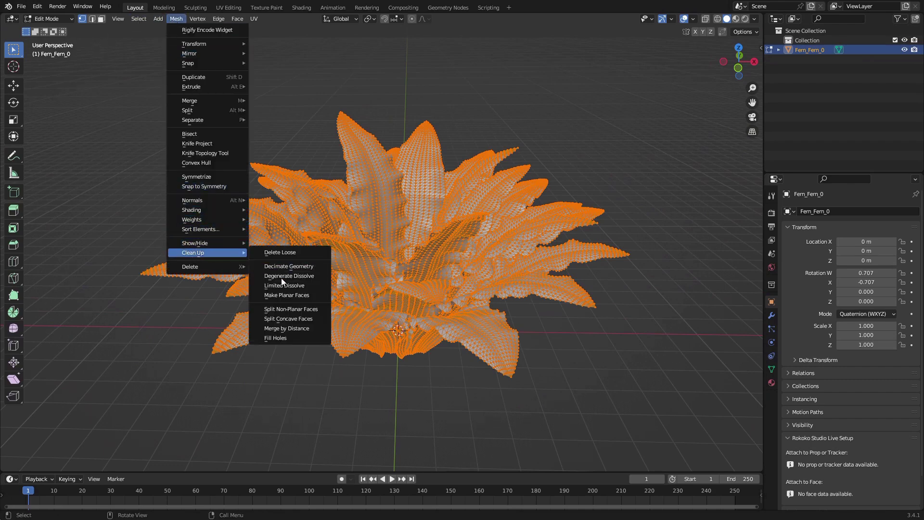
{"action": "left_click", "coordinate": [292, 325]}
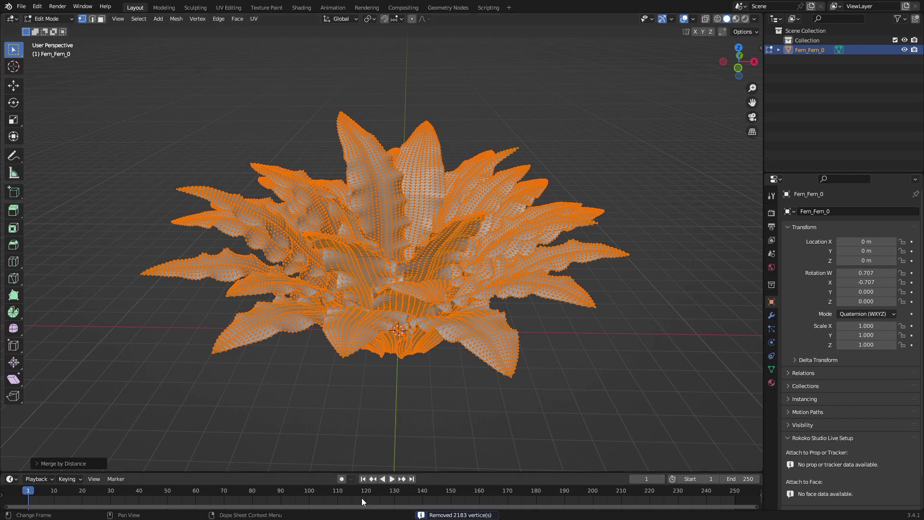
{"action": "key", "text": "Tab"}
Step: Add a Decimate modifier to Fern_Fern_0
{"action": "left_click", "coordinate": [772, 315]}
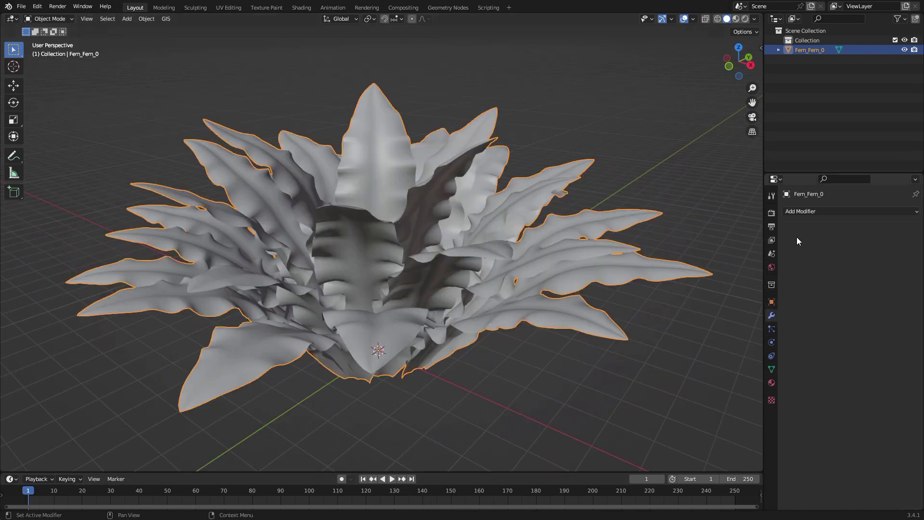
{"action": "left_click", "coordinate": [818, 212]}
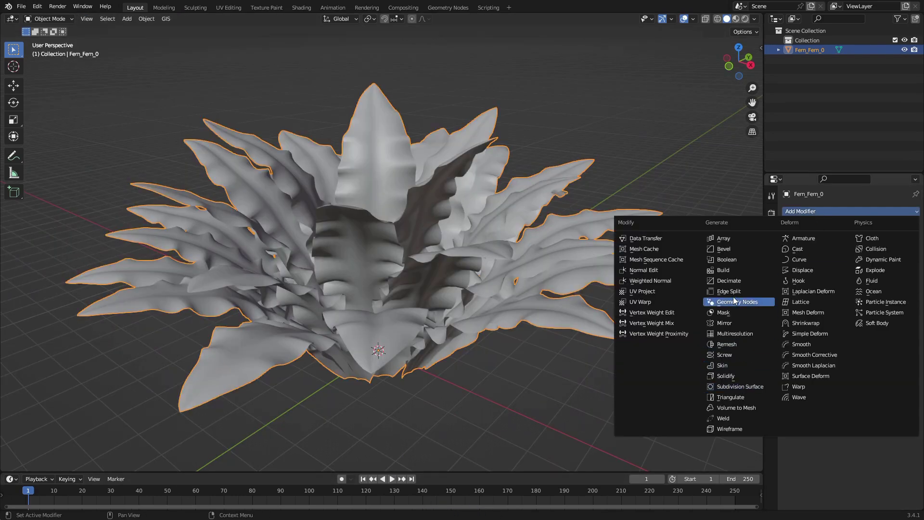
{"action": "left_click", "coordinate": [735, 282]}
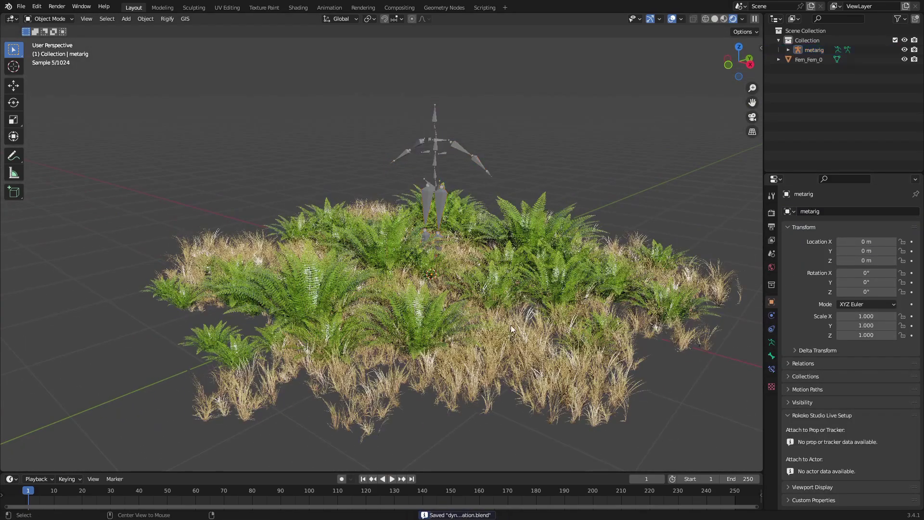
Step: Delete the existing metarig and add a Basic Human metarig in its place
{"action": "middle_click_drag", "start_coordinate": [511, 327], "coordinate": [476, 241]}
{"action": "left_click", "coordinate": [435, 158]}
{"action": "key", "text": "Delete"}
{"action": "key", "text": "shift+a"}
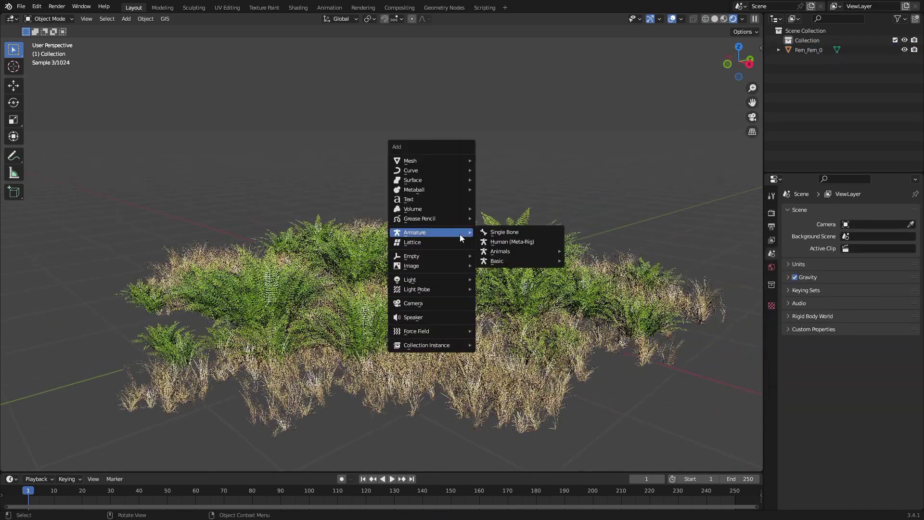
{"action": "mouse_move", "coordinate": [434, 232]}
{"action": "mouse_move", "coordinate": [515, 261]}
{"action": "left_click", "coordinate": [597, 267]}
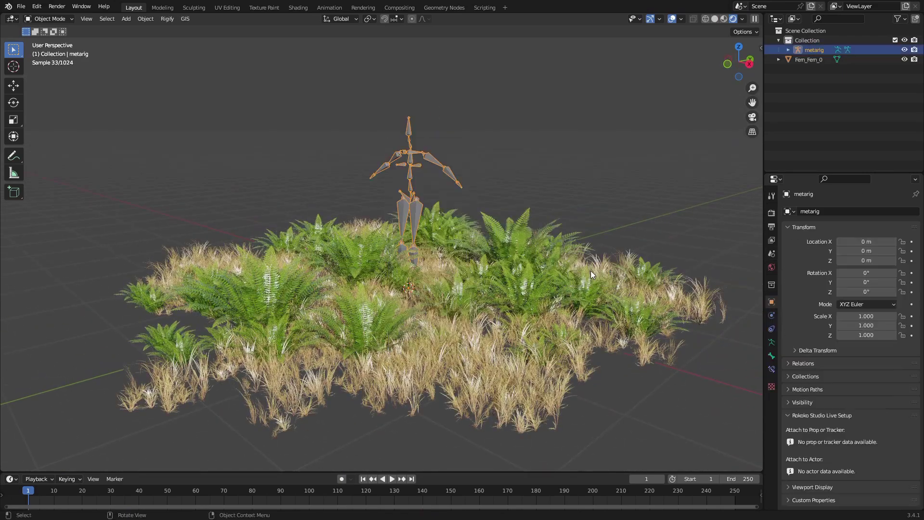
{"action": "middle_click_drag", "start_coordinate": [591, 270], "coordinate": [542, 258]}
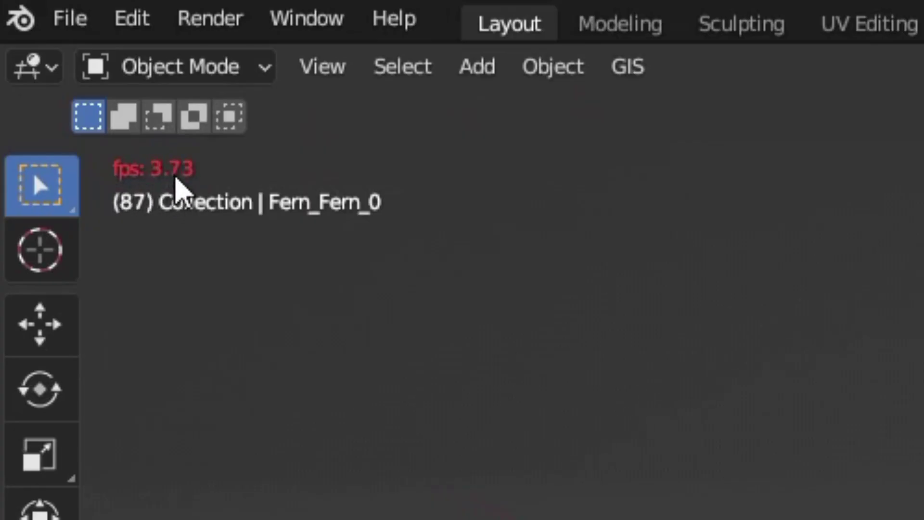
Step: Stop playback and duplicate the vegetation patch high poly mesh in place as the deform copy
{"action": "key", "text": "space"}
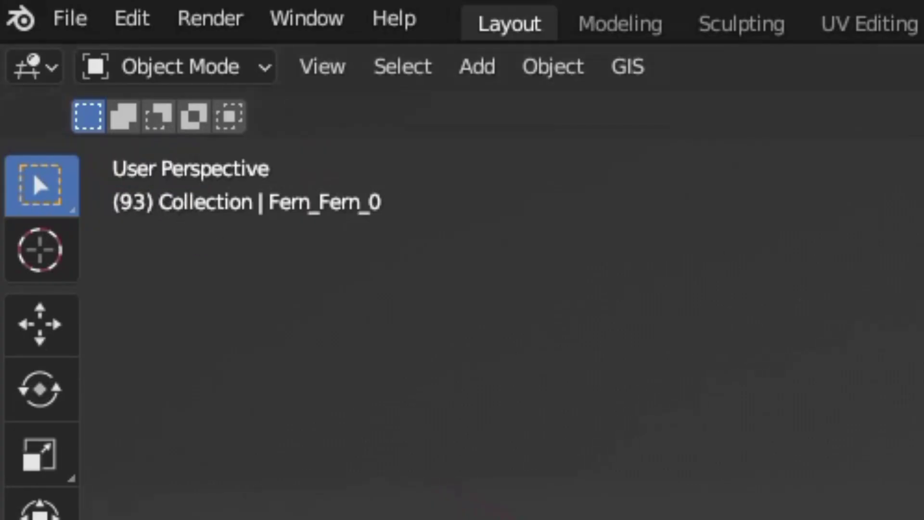
{"action": "type", "text": "ly mesh"}
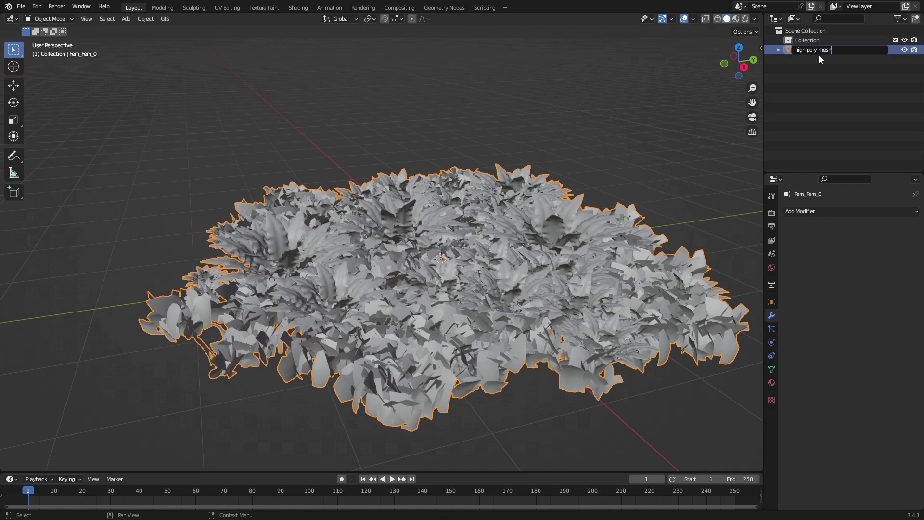
{"action": "key", "text": "shift+d"}
{"action": "key", "text": "Escape"}
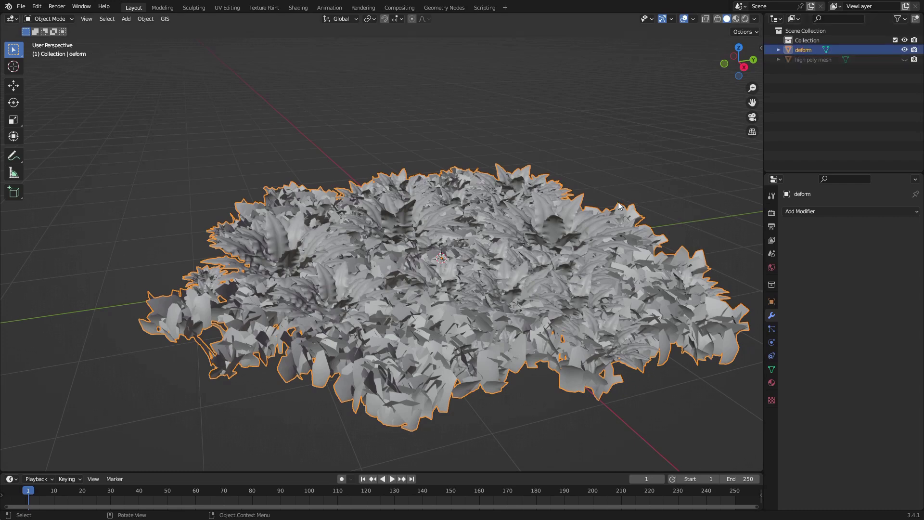
{"action": "middle_click_drag", "start_coordinate": [572, 269], "coordinate": [555, 243], "text": "shift"}
Step: Give the deform mesh Solidify, Remesh and Decimate modifiers, with decimate ratio 0.1
{"action": "left_click", "coordinate": [848, 211]}
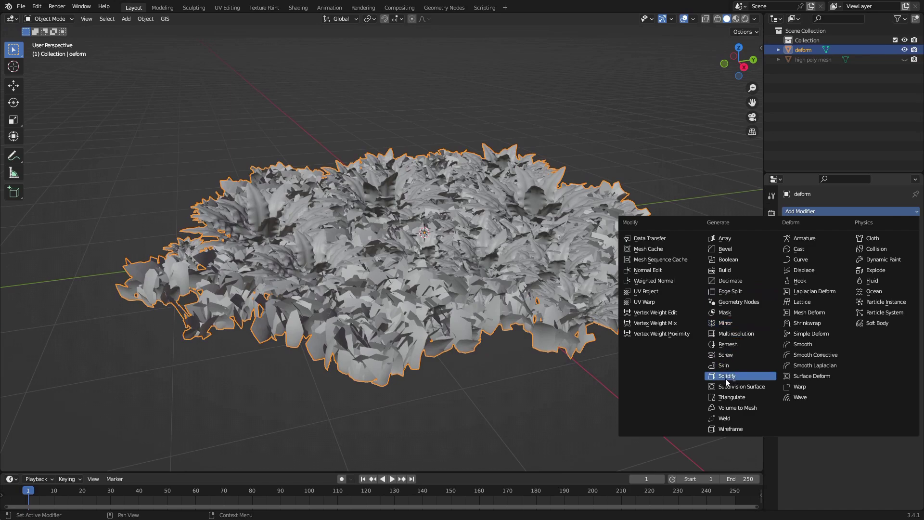
{"action": "key", "text": "Return"}
{"action": "middle_click_drag", "start_coordinate": [522, 319], "coordinate": [493, 281]}
{"action": "left_click", "coordinate": [818, 212]}
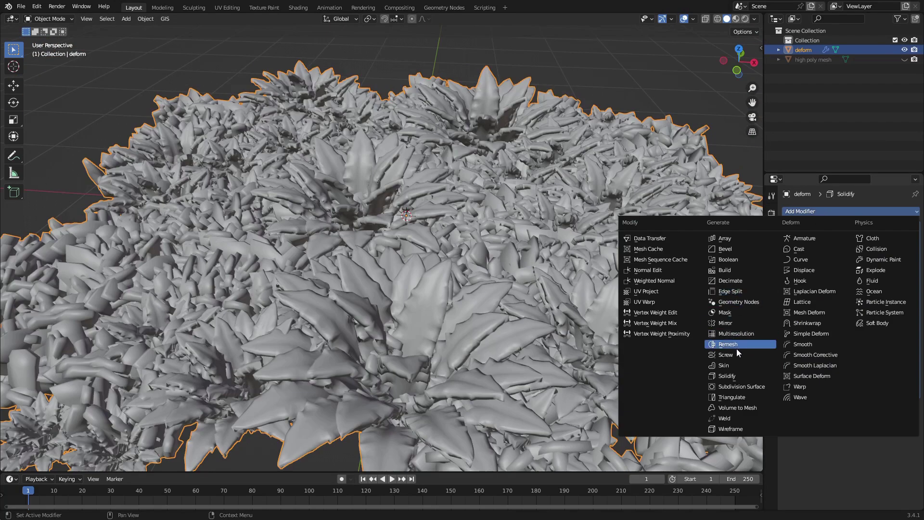
{"action": "left_click", "coordinate": [737, 349]}
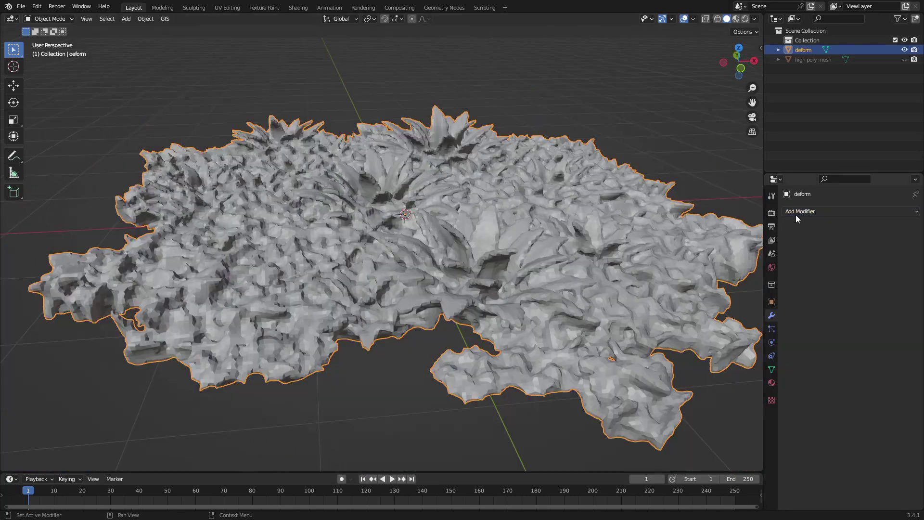
{"action": "left_click", "coordinate": [796, 212]}
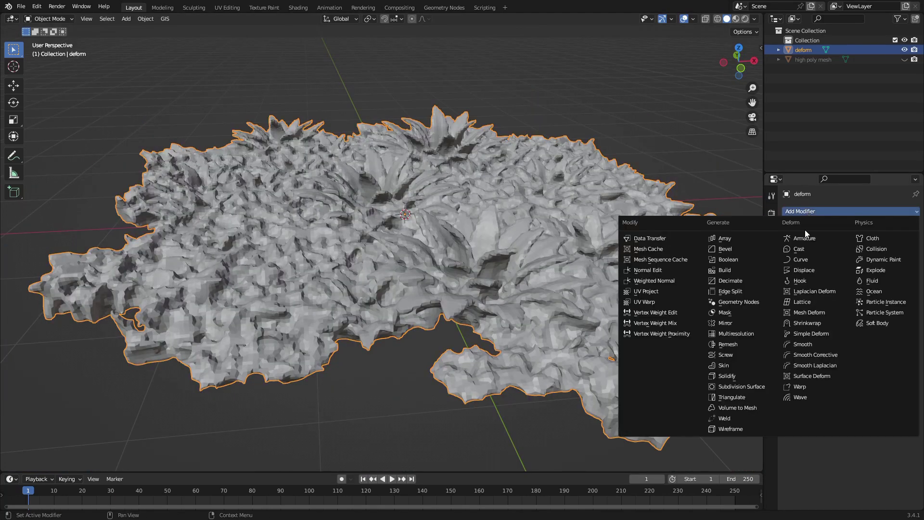
{"action": "left_click", "coordinate": [743, 279]}
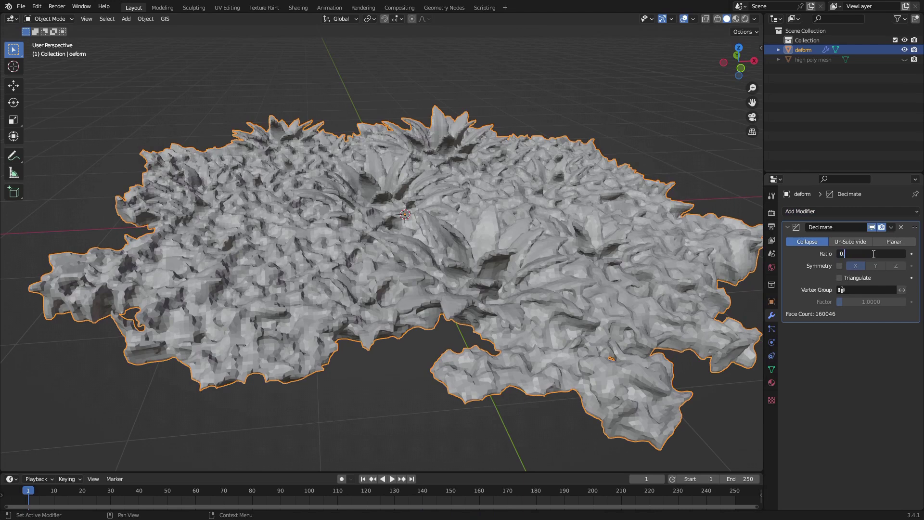
{"action": "key", "text": "Return"}
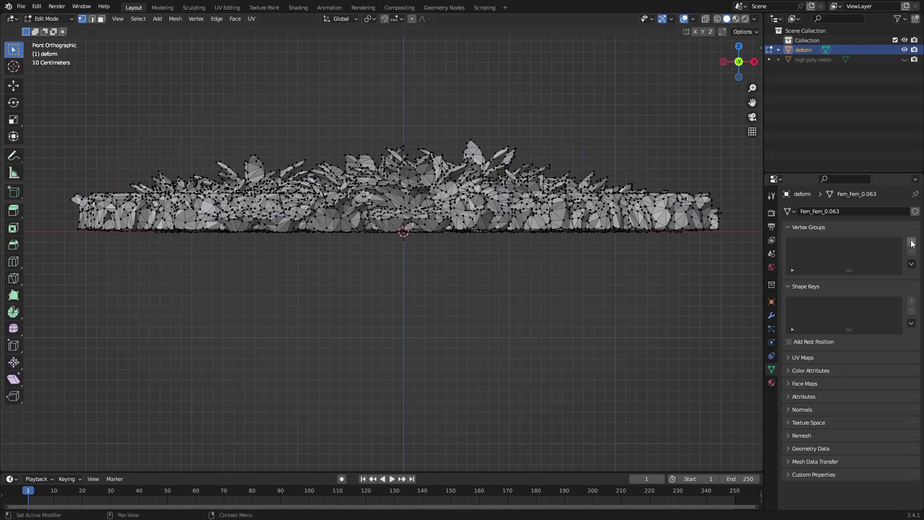
Step: Create a vertex group named pin and assign the bottom row of vertices in X-ray
{"action": "left_click", "coordinate": [911, 241]}
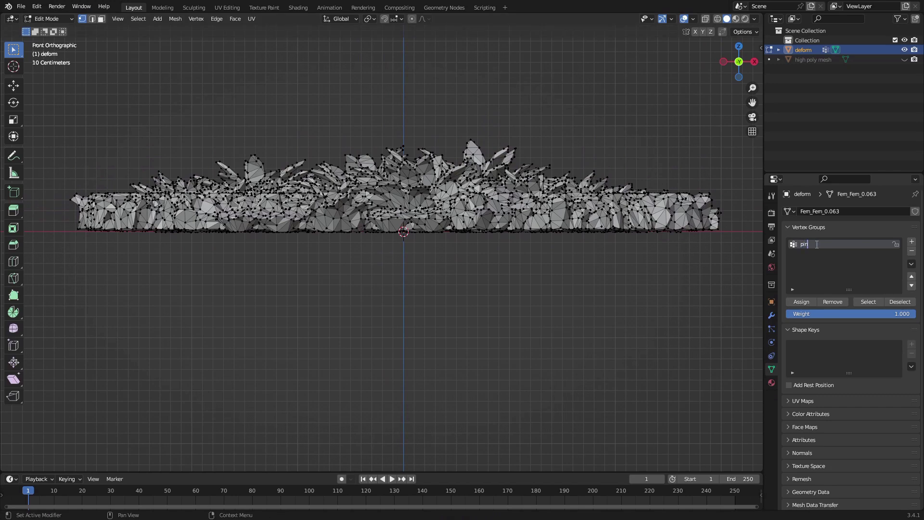
{"action": "key", "text": "Return"}
{"action": "key", "text": "shift+z"}
{"action": "left_click_drag", "start_coordinate": [727, 238], "coordinate": [73, 216]}
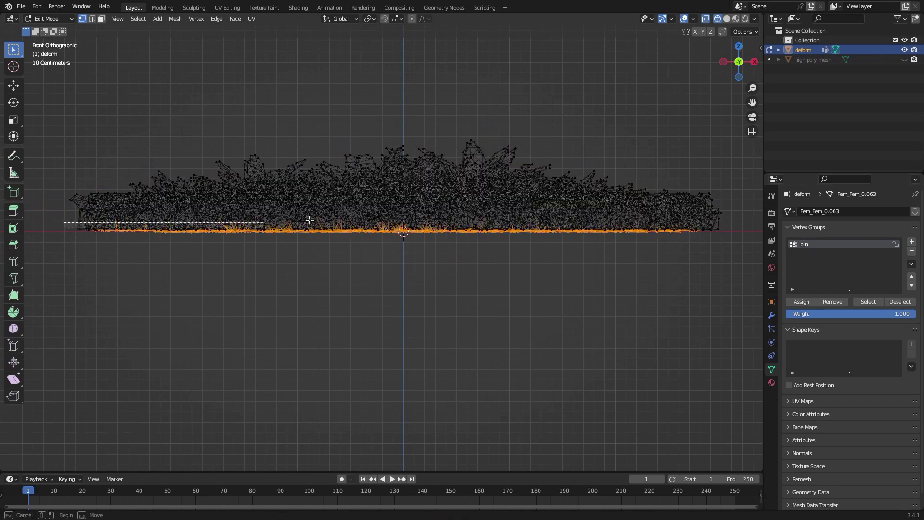
{"action": "left_click_drag", "start_coordinate": [310, 220], "coordinate": [685, 287]}
{"action": "left_click", "coordinate": [794, 301]}
Step: Return to Object Mode with solid viewport shading
{"action": "mouse_move", "coordinate": [530, 270]}
{"action": "middle_mouse_down"}
{"action": "mouse_move", "coordinate": [487, 262]}
{"action": "mouse_move", "coordinate": [469, 276]}
{"action": "mouse_move", "coordinate": [481, 299]}
{"action": "middle_mouse_up"}
{"action": "key", "text": "Tab"}
{"action": "key", "text": "z"}
{"action": "left_click", "coordinate": [751, 331]}
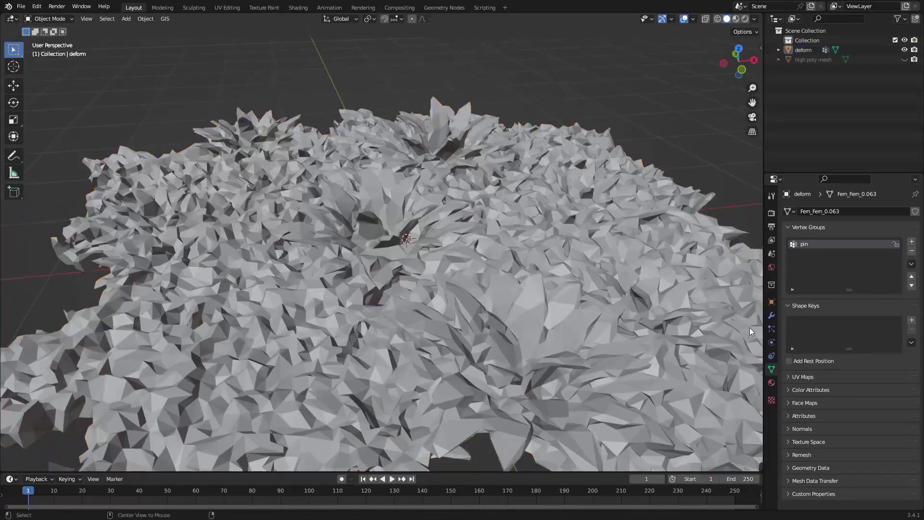
Step: Add Cloth physics to the deform mesh and set its Shape pin group to pin
{"action": "left_click", "coordinate": [771, 342]}
{"action": "left_click", "coordinate": [819, 232]}
{"action": "scroll", "coordinate": [851, 353], "scroll_direction": "down", "scroll_amount": 8}
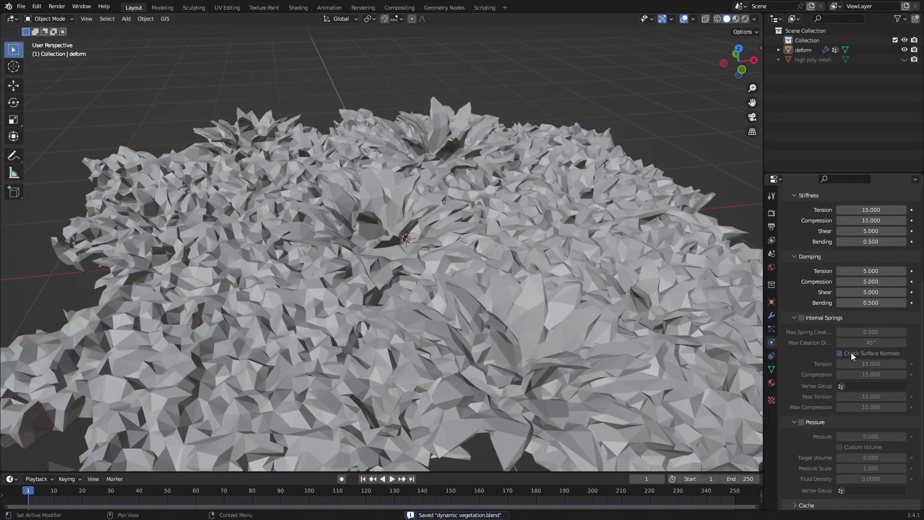
{"action": "left_click", "coordinate": [824, 466]}
{"action": "scroll", "coordinate": [842, 452], "scroll_direction": "down", "scroll_amount": 2}
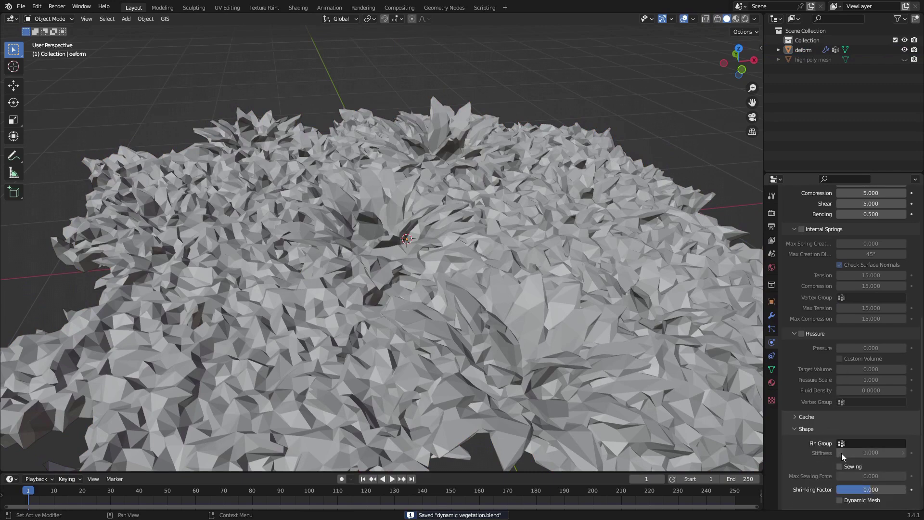
{"action": "left_click", "coordinate": [856, 443]}
{"action": "left_click", "coordinate": [835, 343]}
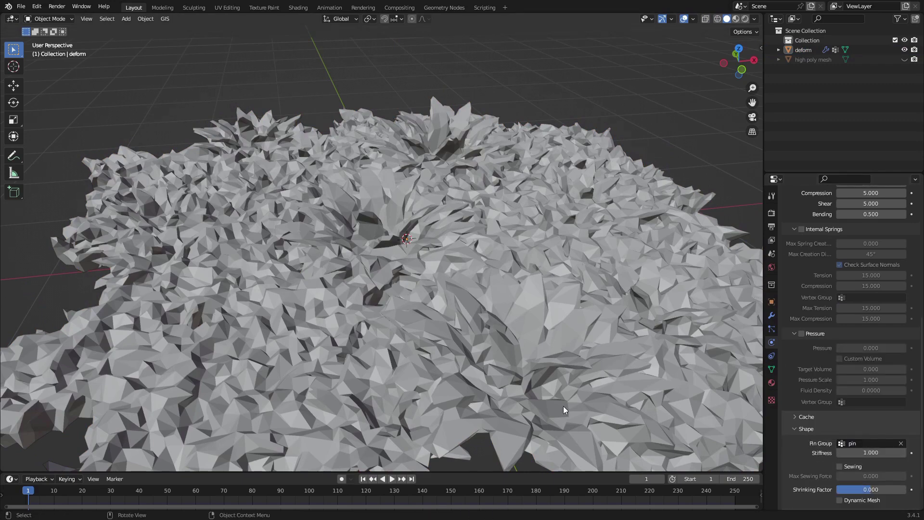
{"action": "scroll", "coordinate": [380, 456], "scroll_direction": "down", "scroll_amount": 5}
Step: Enable Internal Springs on the deform mesh's cloth, with tension and compression at 15.000
{"action": "key", "text": "space"}
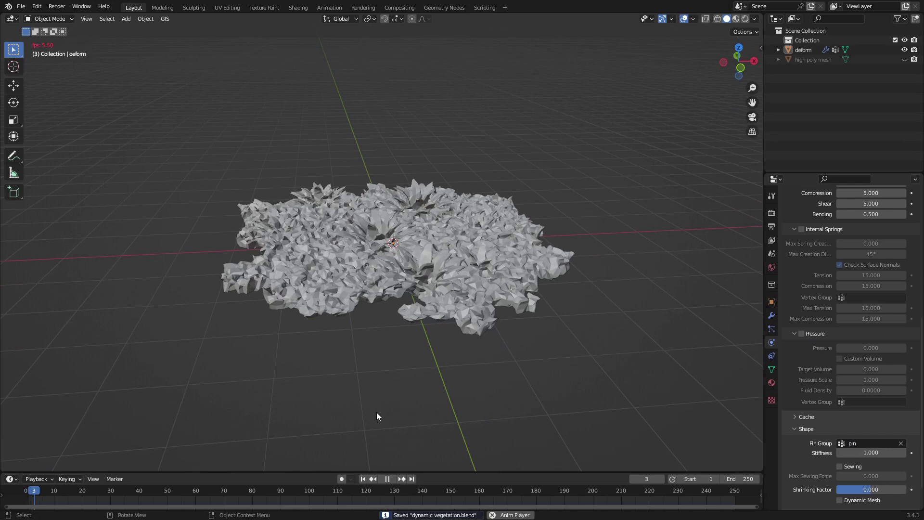
{"action": "scroll", "coordinate": [377, 412], "scroll_direction": "up", "scroll_amount": 3}
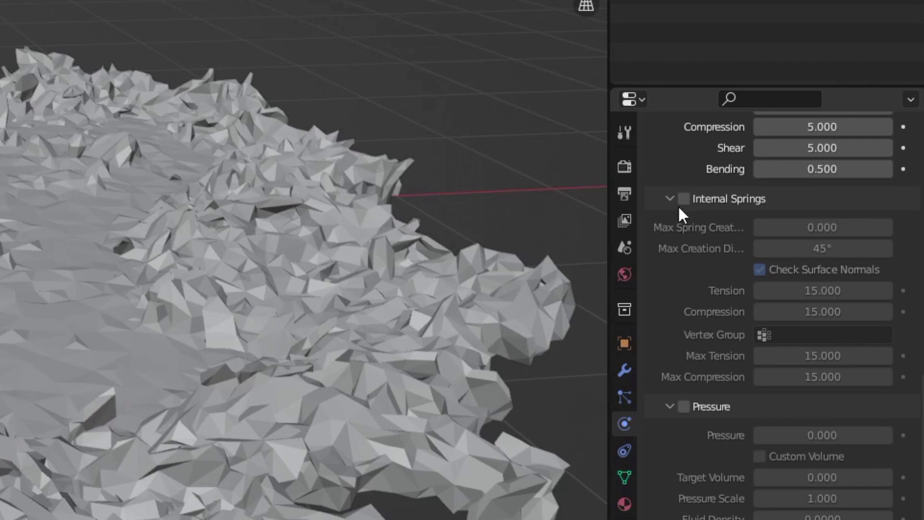
{"action": "left_click", "coordinate": [681, 201]}
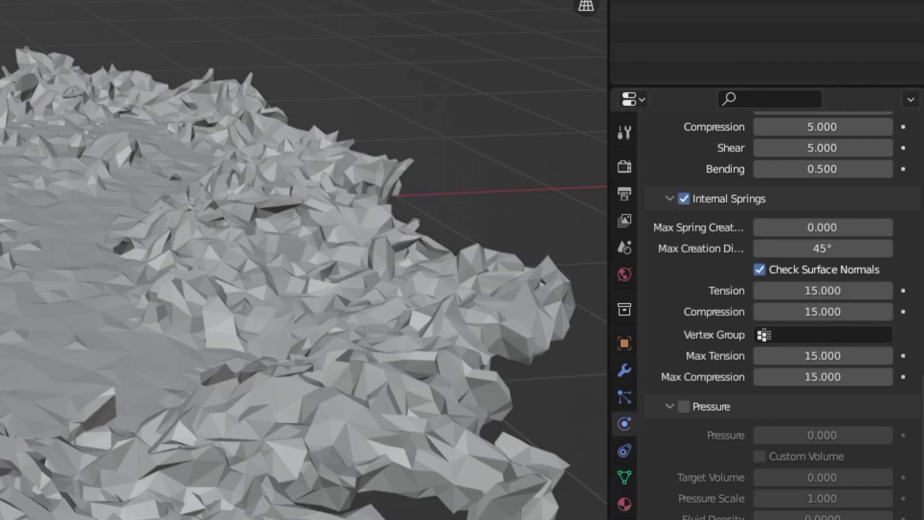
Step: Move Suzanne over the vegetation patch, check its motion from top view, and select the deform mesh
{"action": "key", "text": "g"}
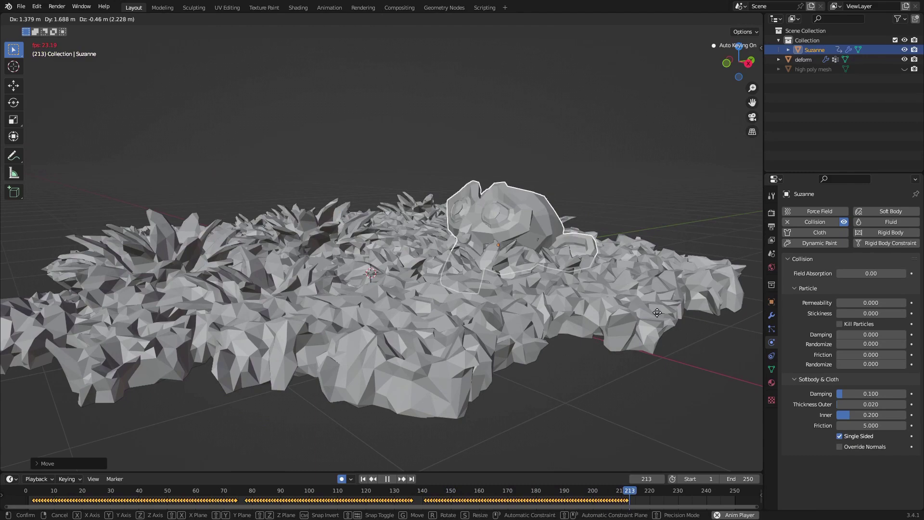
{"action": "left_click", "coordinate": [657, 313]}
{"action": "key", "text": "KP_7"}
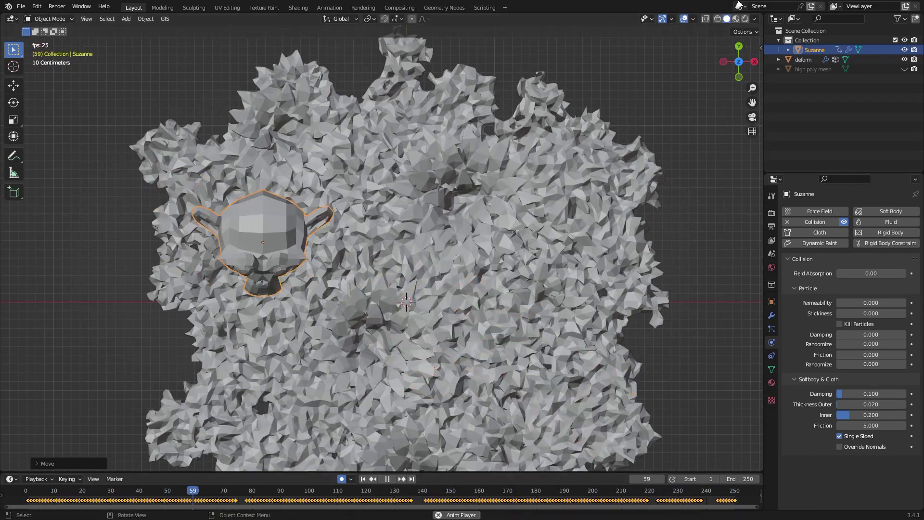
{"action": "key", "text": "space"}
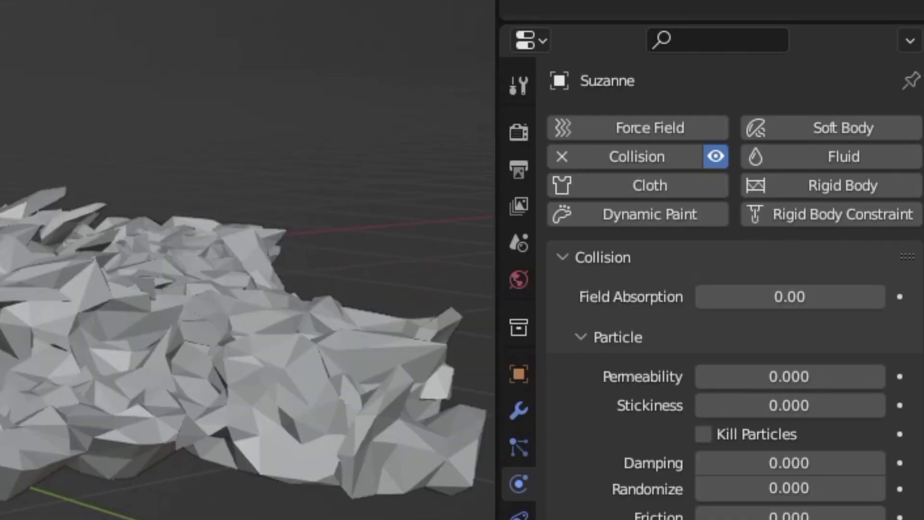
{"action": "left_click", "coordinate": [447, 359]}
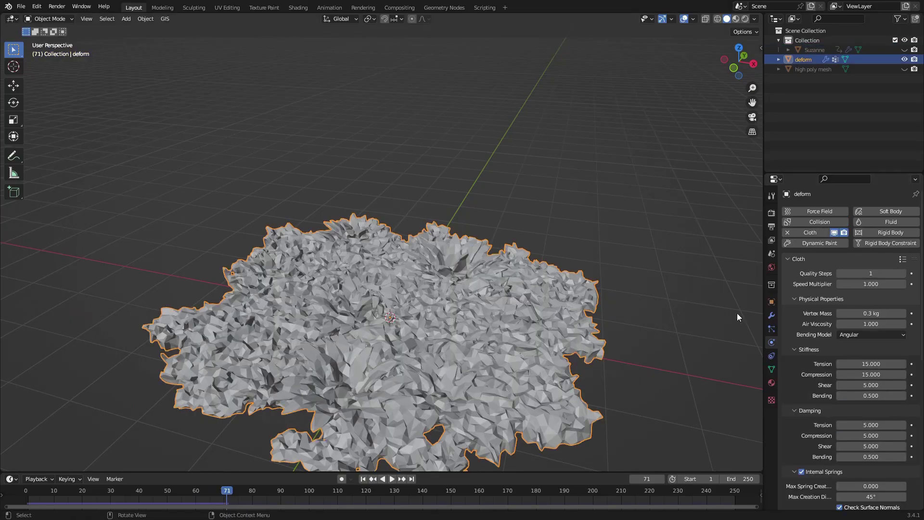
Step: Rewind to the first frame and review the cloth simulation from a lower angle
{"action": "left_click", "coordinate": [364, 479]}
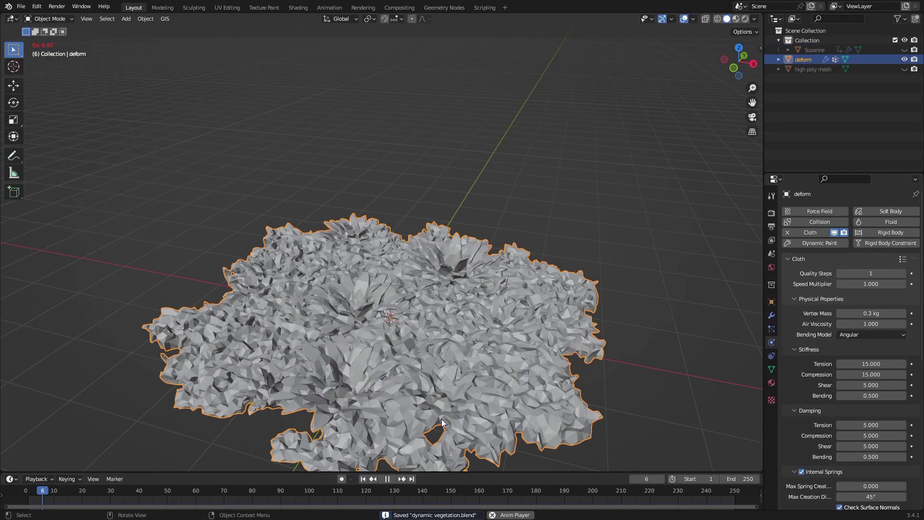
{"action": "middle_click_drag", "start_coordinate": [443, 414], "coordinate": [447, 403]}
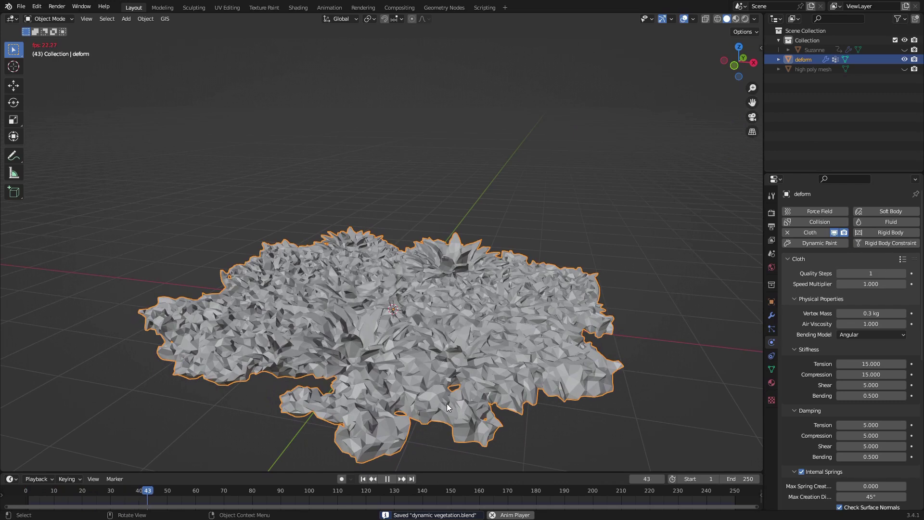
{"action": "scroll", "coordinate": [448, 406], "scroll_direction": "up", "scroll_amount": 3}
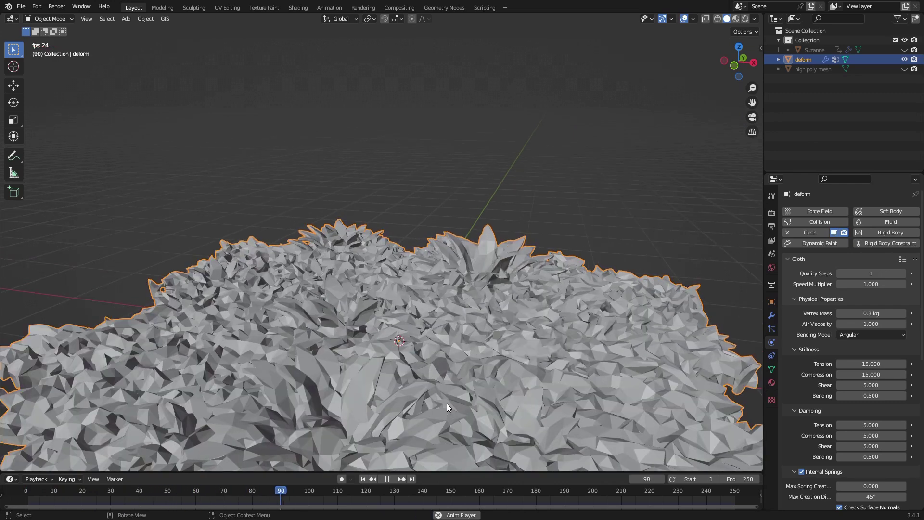
{"action": "scroll", "coordinate": [447, 407], "scroll_direction": "down", "scroll_amount": 3}
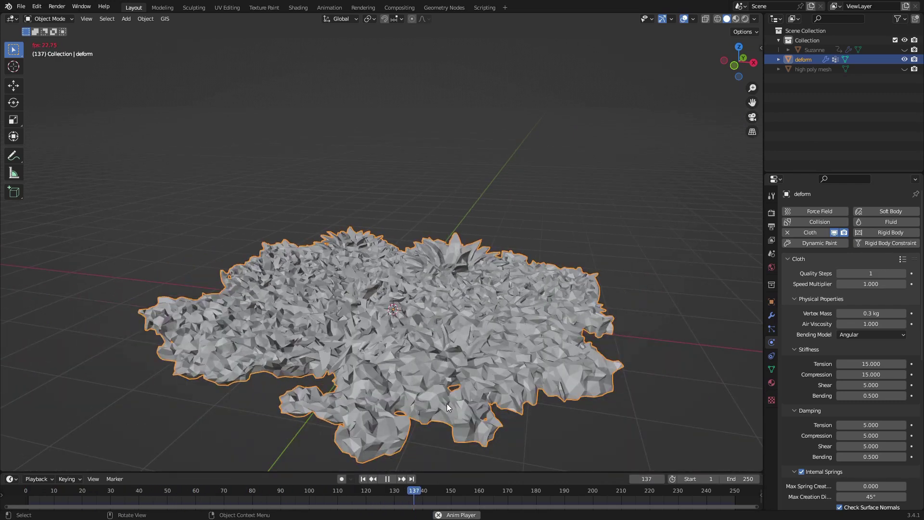
{"action": "scroll", "coordinate": [406, 360], "scroll_direction": "up", "scroll_amount": 4}
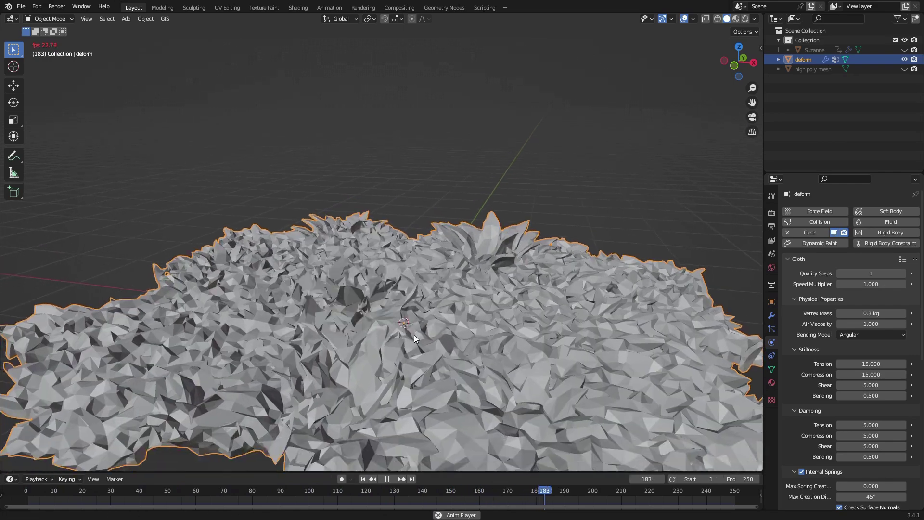
{"action": "scroll", "coordinate": [414, 334], "scroll_direction": "down", "scroll_amount": 2}
{"action": "middle_click_drag", "start_coordinate": [423, 329], "coordinate": [565, 305]}
{"action": "key", "text": "space"}
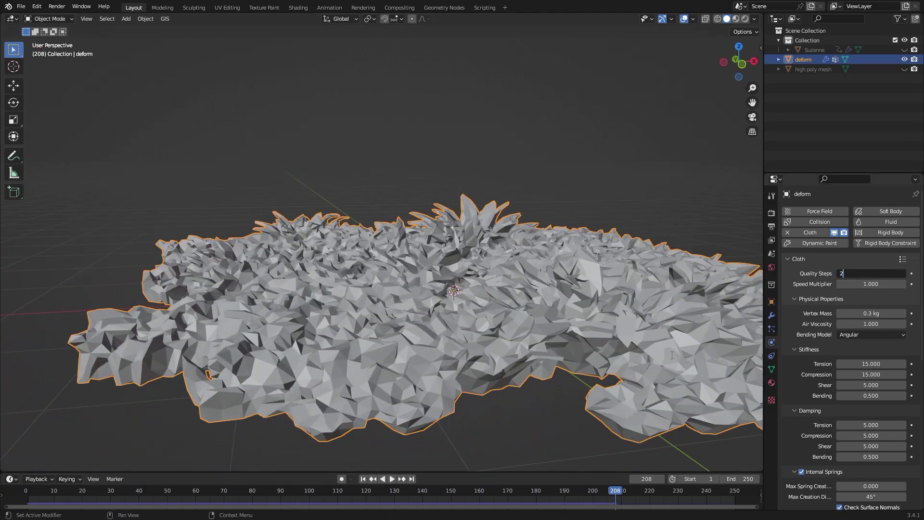
Step: Return to frame 1 and bake the cloth simulation from the Cache settings
{"action": "left_click", "coordinate": [361, 479]}
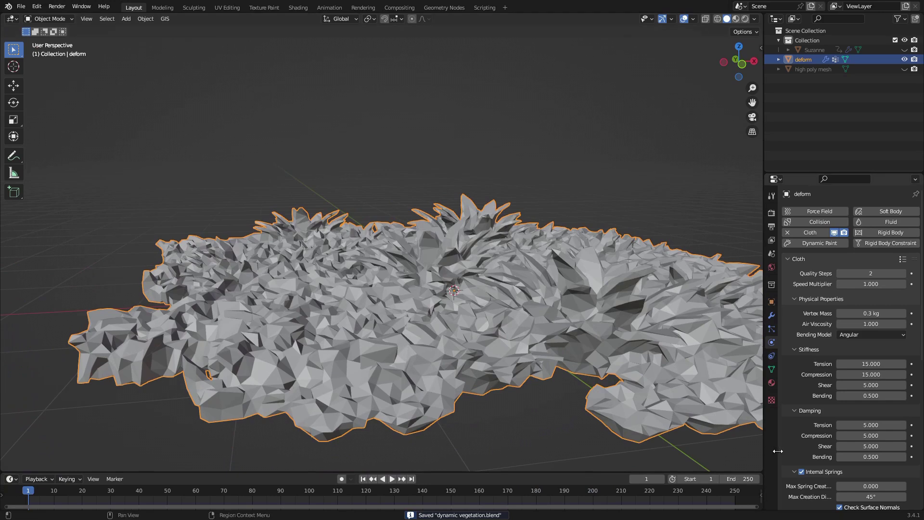
{"action": "scroll", "coordinate": [792, 443], "scroll_direction": "down", "scroll_amount": 10}
{"action": "left_click", "coordinate": [807, 466]}
{"action": "scroll", "coordinate": [836, 448], "scroll_direction": "down", "scroll_amount": 4}
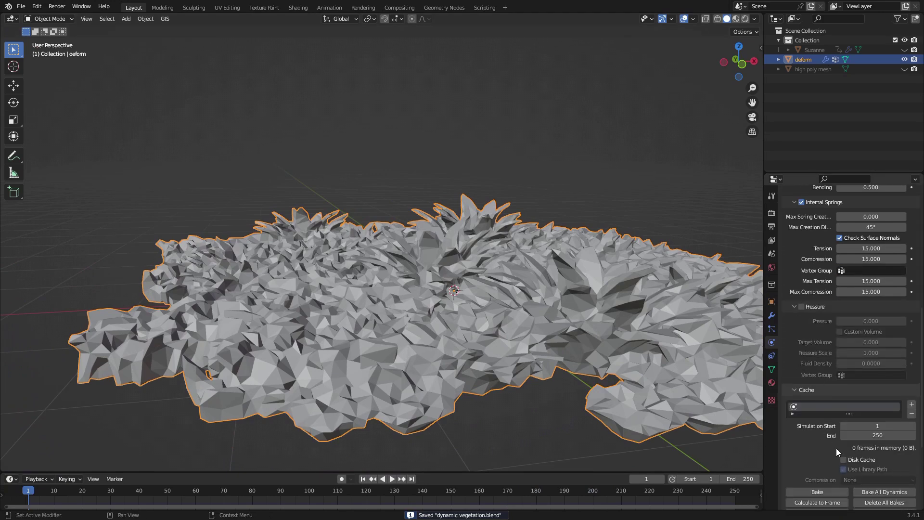
{"action": "left_click", "coordinate": [828, 490]}
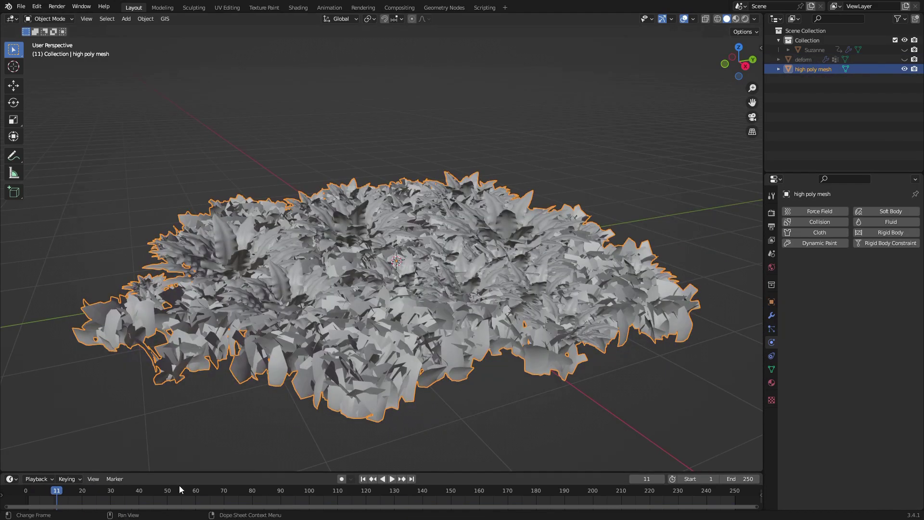
Step: Unhide Suzanne, play the collision animation, then return to the first frame
{"action": "left_click", "coordinate": [908, 50]}
{"action": "middle_click_drag", "start_coordinate": [626, 298], "coordinate": [702, 295]}
{"action": "key", "text": "space"}
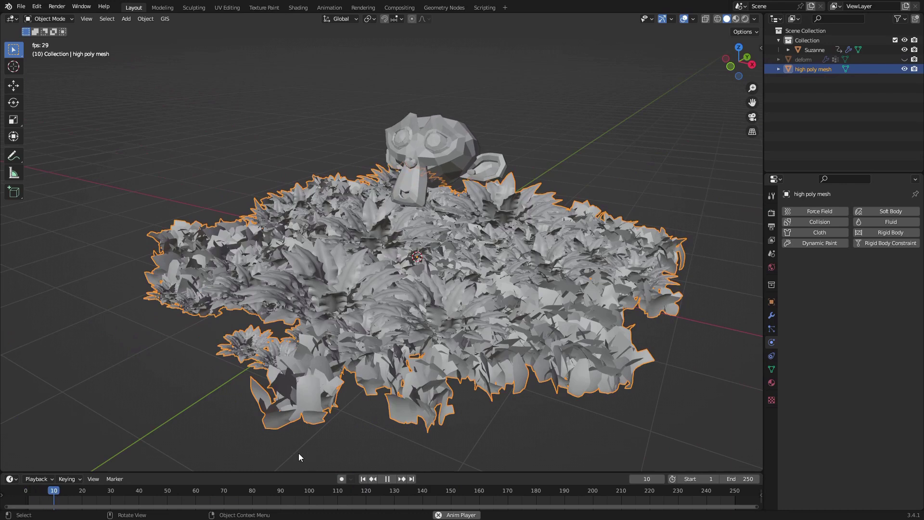
{"action": "left_click", "coordinate": [364, 479]}
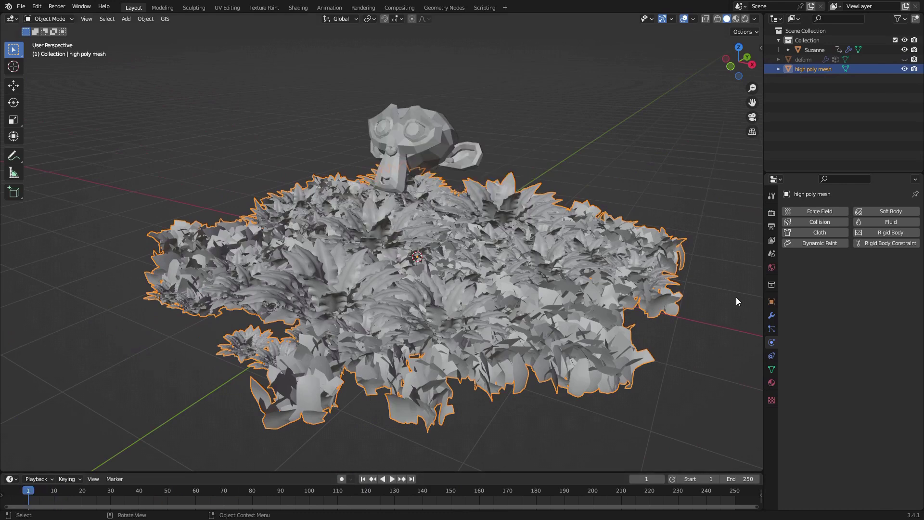
Step: Add a Surface Deform modifier to the high poly mesh with deform as its target
{"action": "left_click", "coordinate": [772, 315]}
{"action": "left_click", "coordinate": [844, 211]}
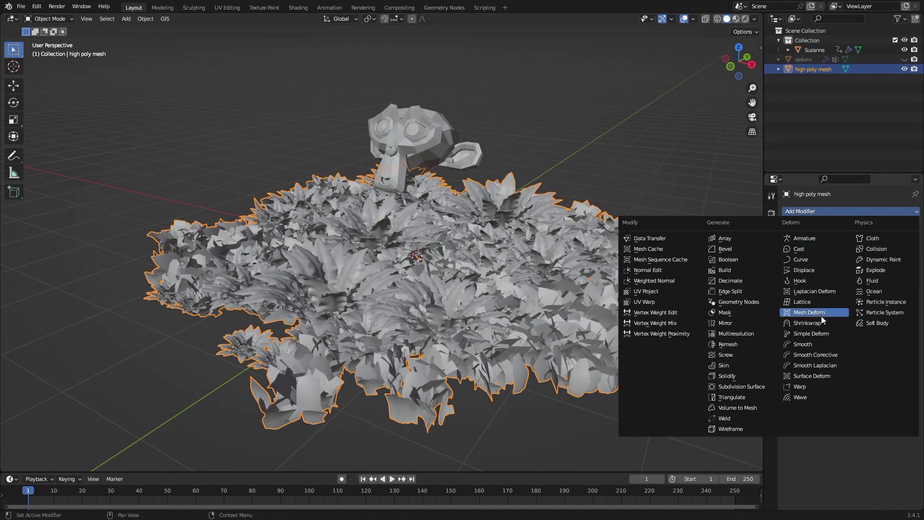
{"action": "left_click", "coordinate": [814, 371]}
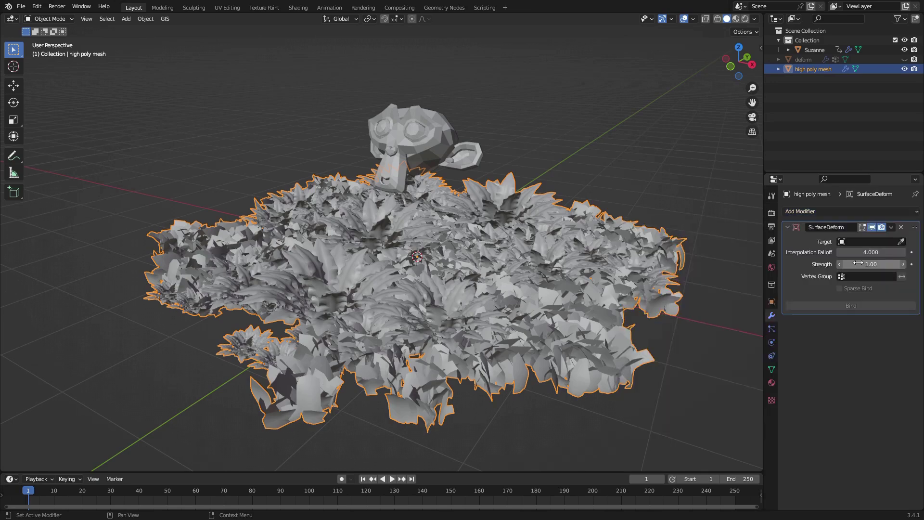
{"action": "left_click", "coordinate": [866, 240]}
{"action": "left_click", "coordinate": [855, 256]}
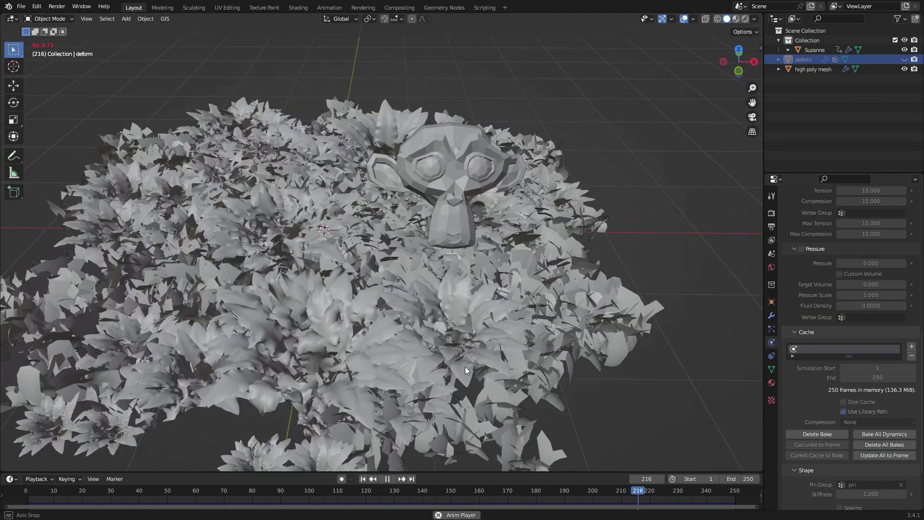
{"action": "scroll", "coordinate": [465, 366], "scroll_direction": "up", "scroll_amount": 6}
{"action": "scroll", "coordinate": [319, 333], "scroll_direction": "down", "scroll_amount": 8}
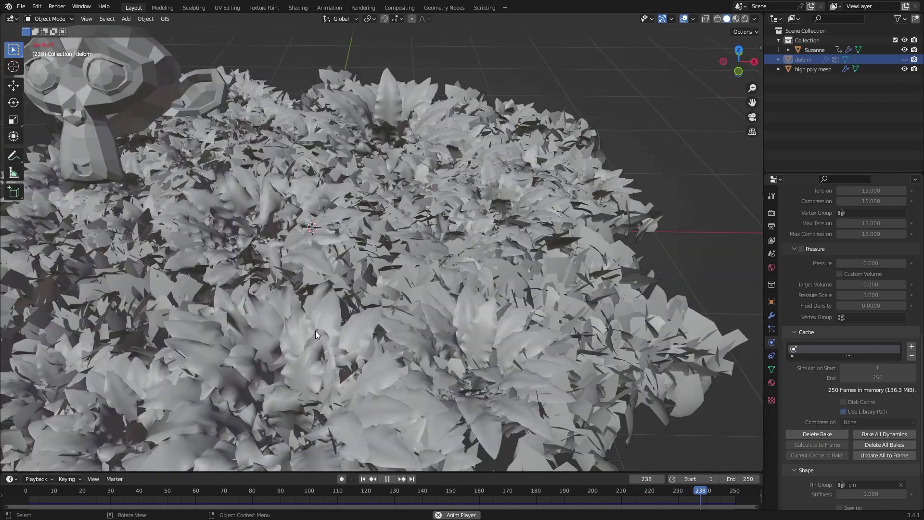
{"action": "middle_click_drag", "start_coordinate": [315, 331], "coordinate": [324, 314]}
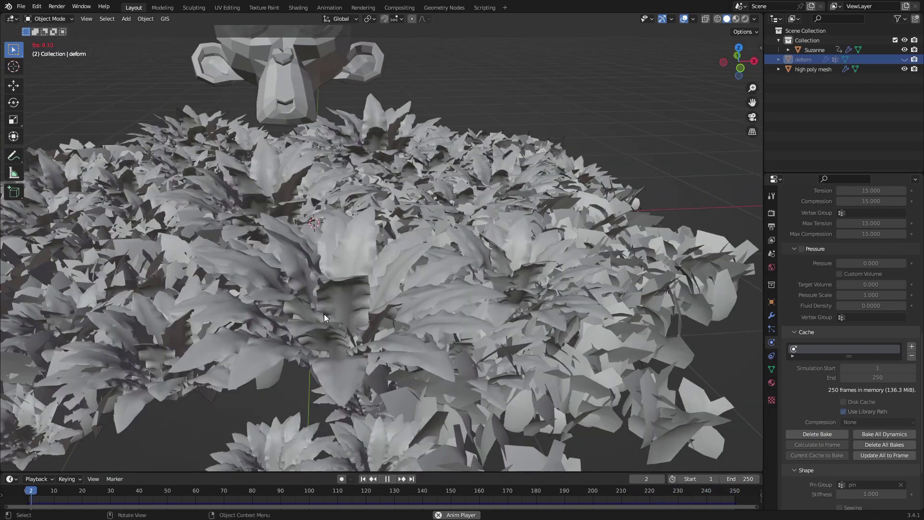